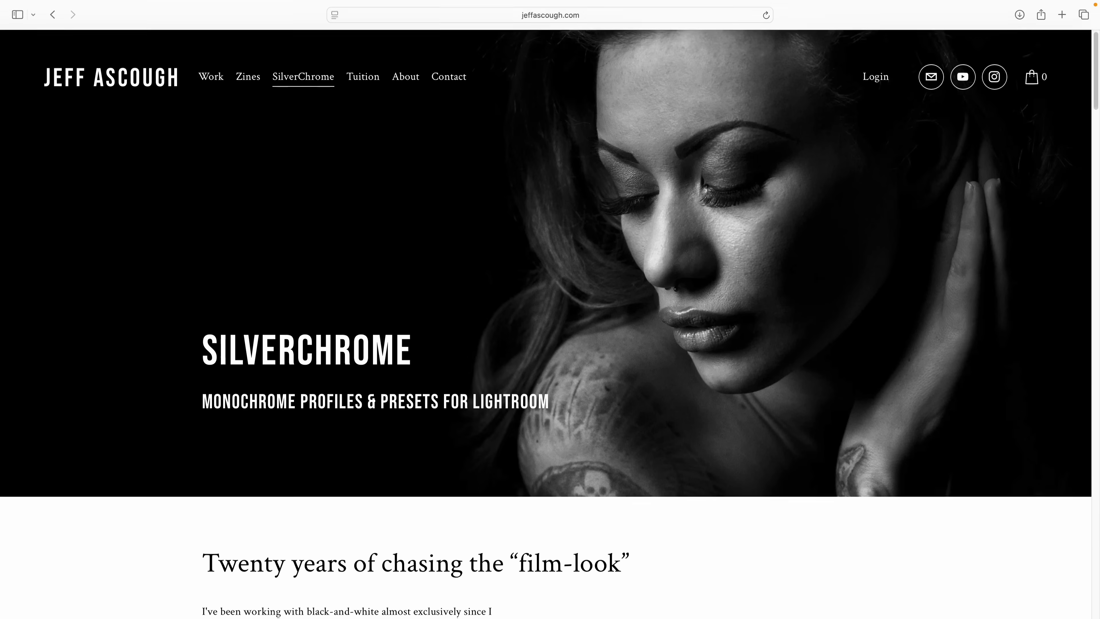
- Scroll the jeffascough.com monochrome profiles page down past the text to the seafront example photos
scroll(550, 309, "down", 8)
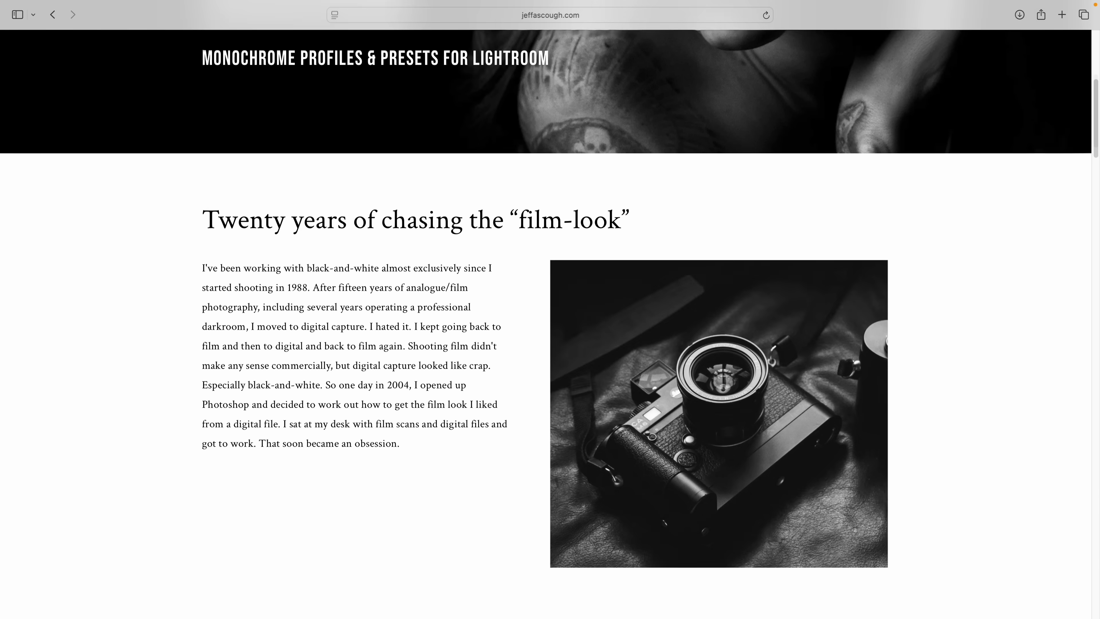
scroll(550, 309, "down", 10)
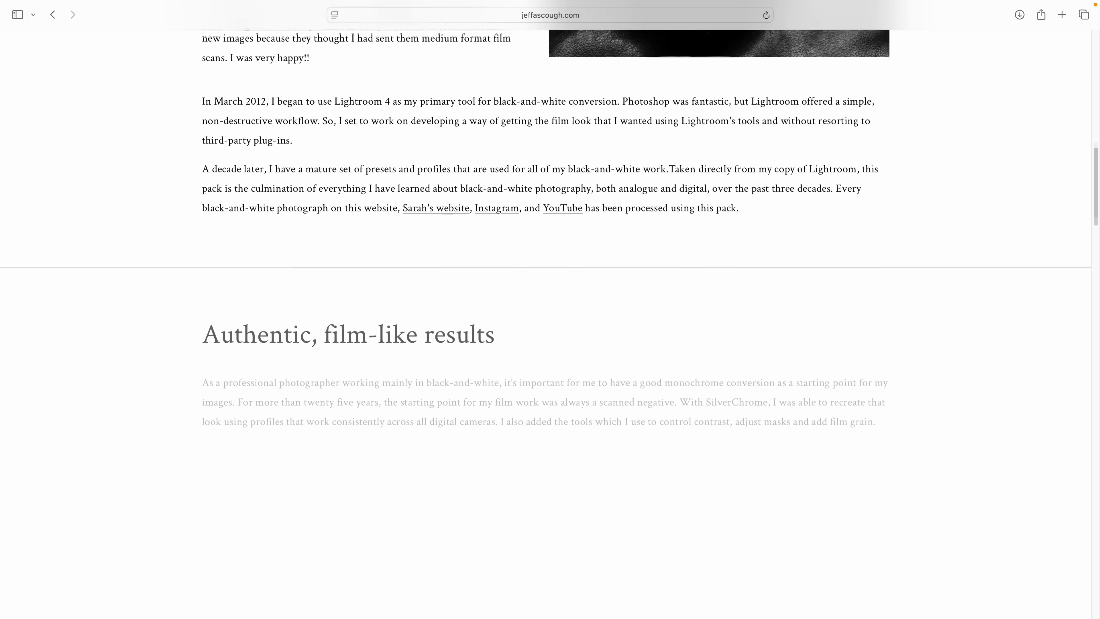
scroll(550, 310, "down", 10)
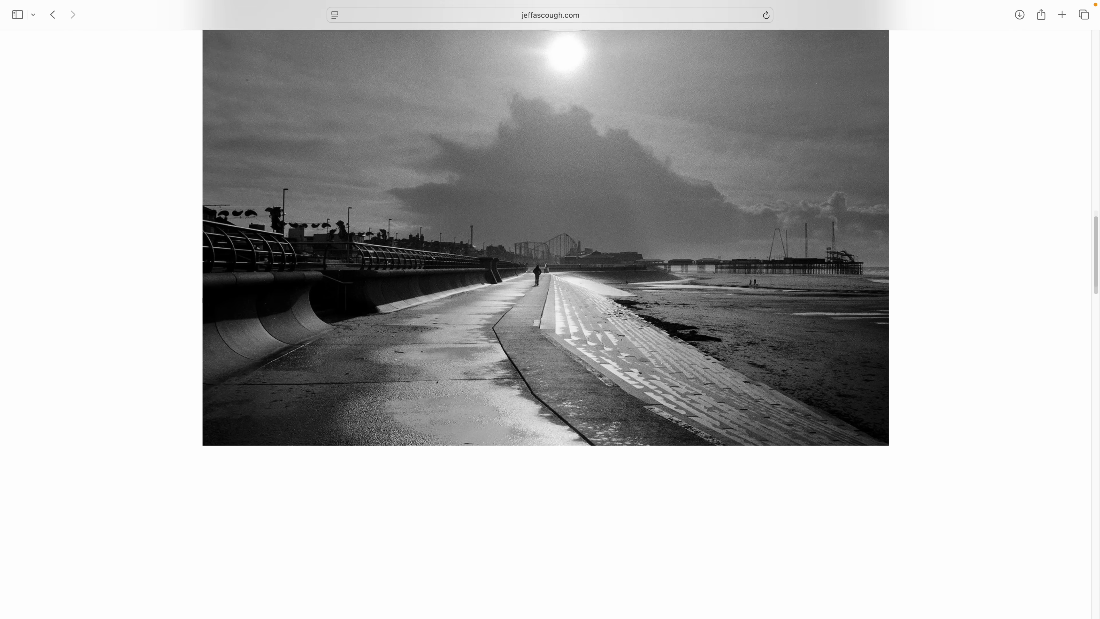
scroll(551, 309, "down", 10)
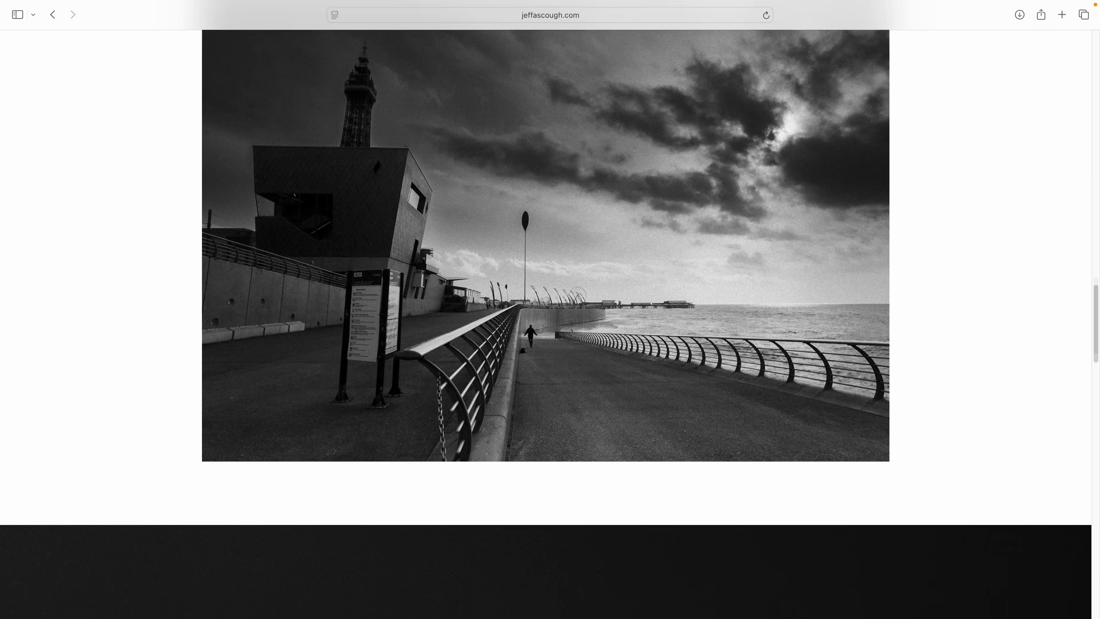
scroll(550, 309, "down", 3)
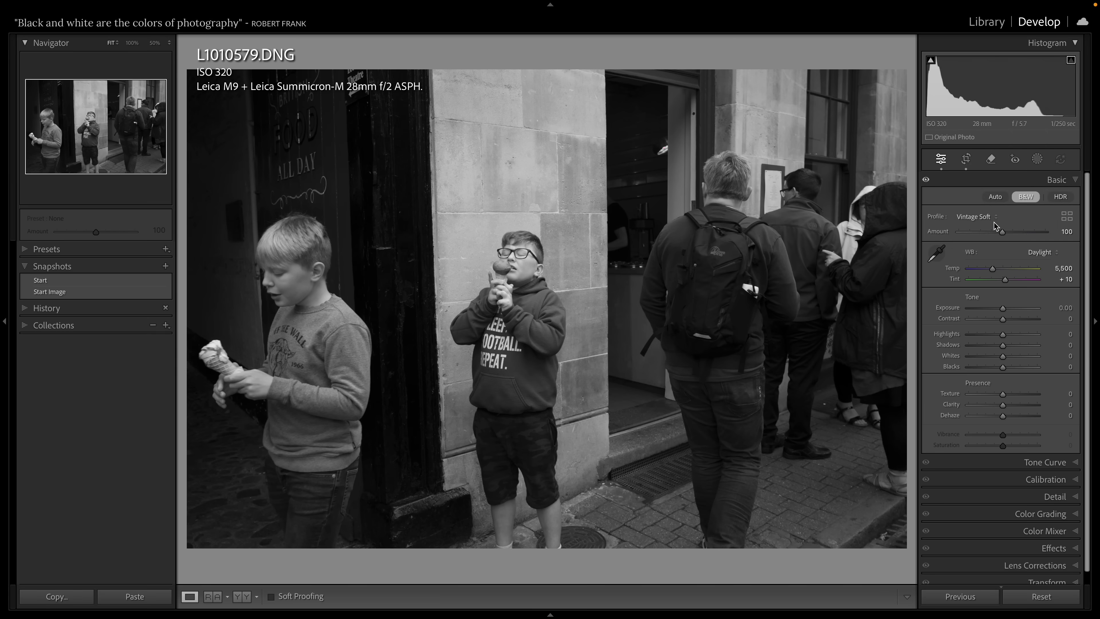
- Switch the ice-cream photo's profile to P32
left_click(995, 219)
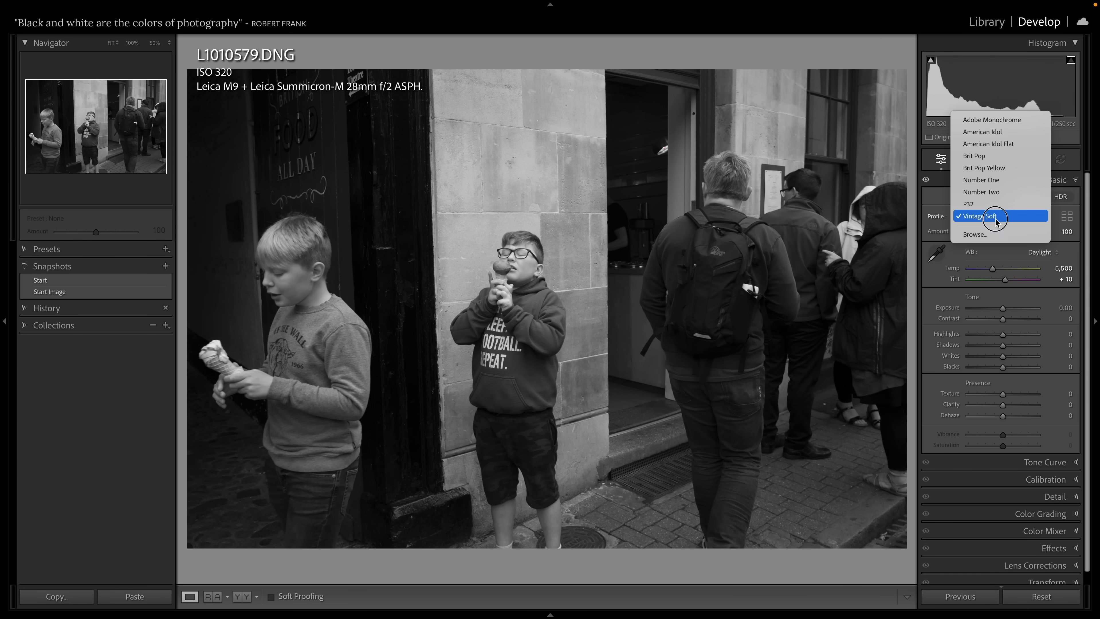
left_click(993, 205)
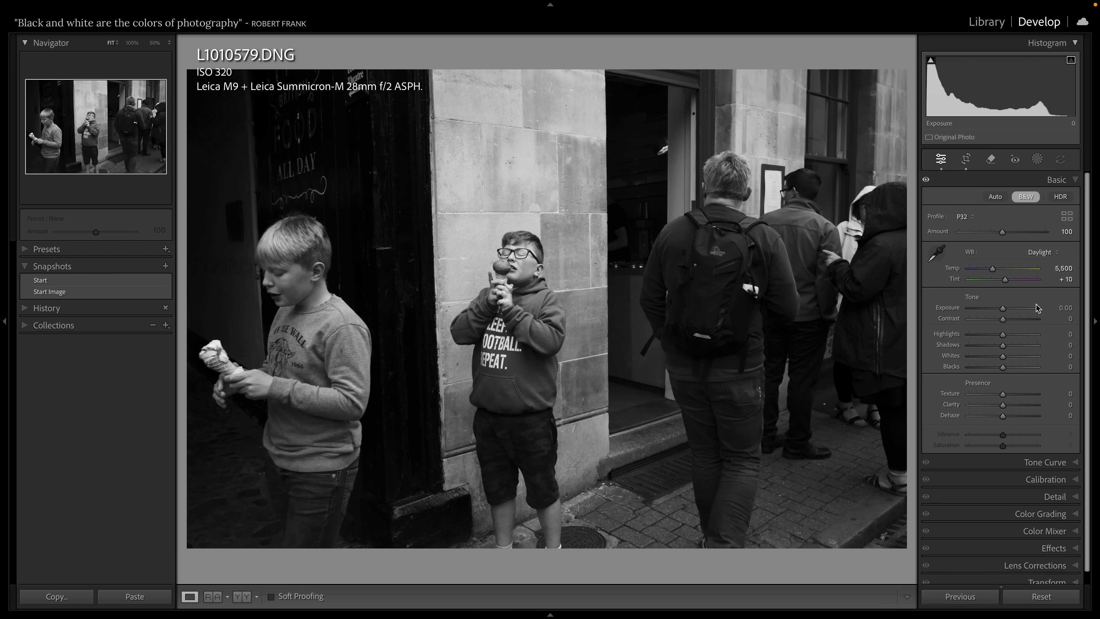
scroll(1010, 315, "down", 1)
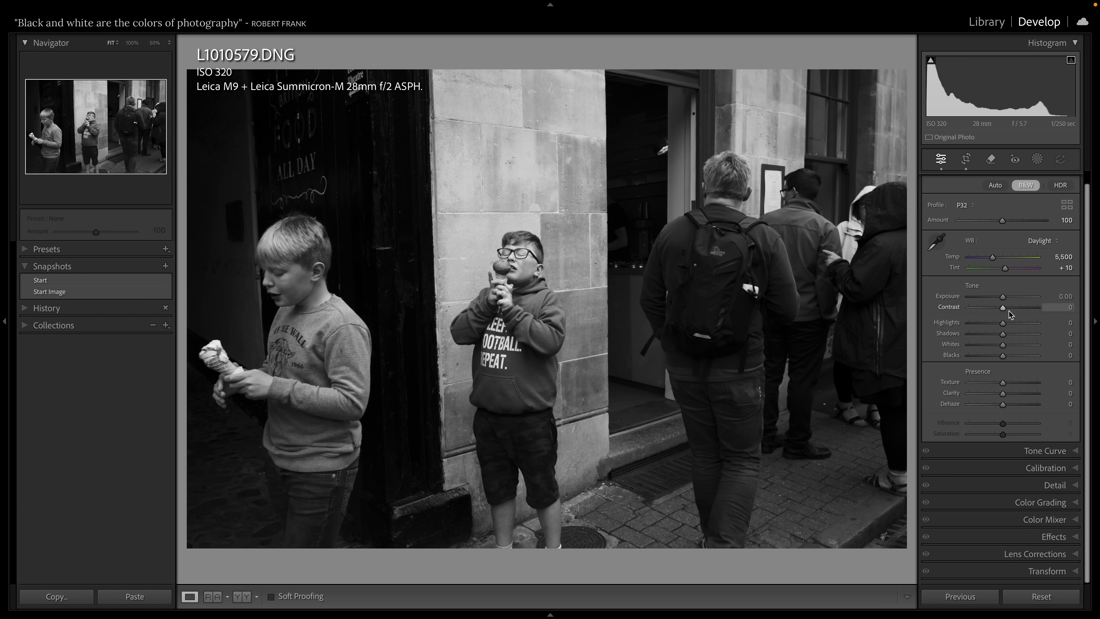
- Darken the midtones with a tone curve point at 148/139, then inspect the boys at 100%
left_click(1051, 452)
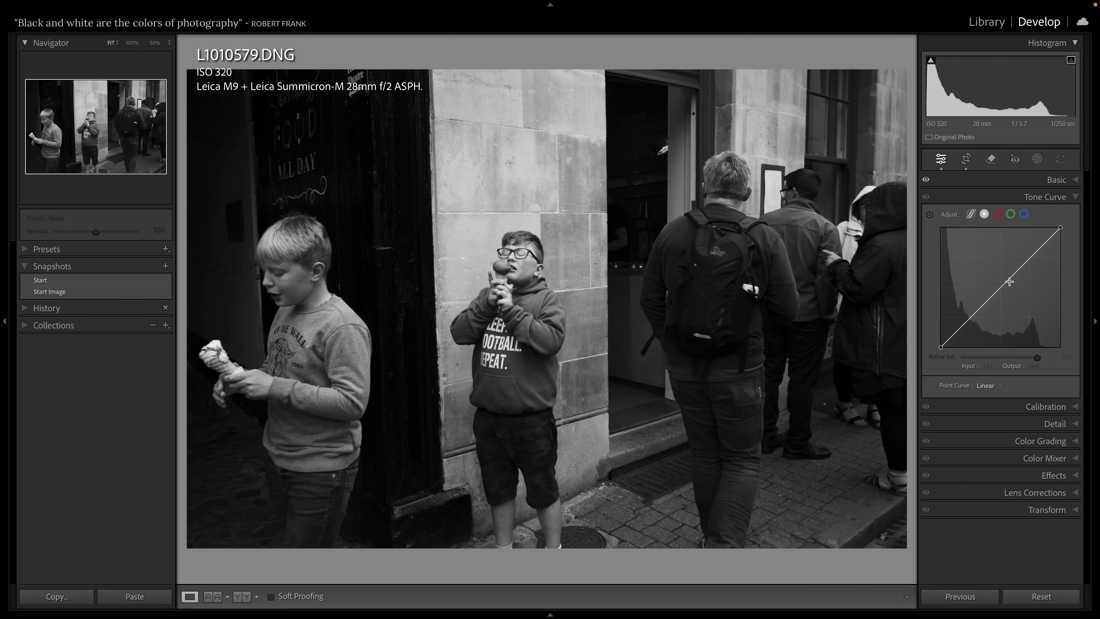
left_click_drag(1009, 282, 1011, 285)
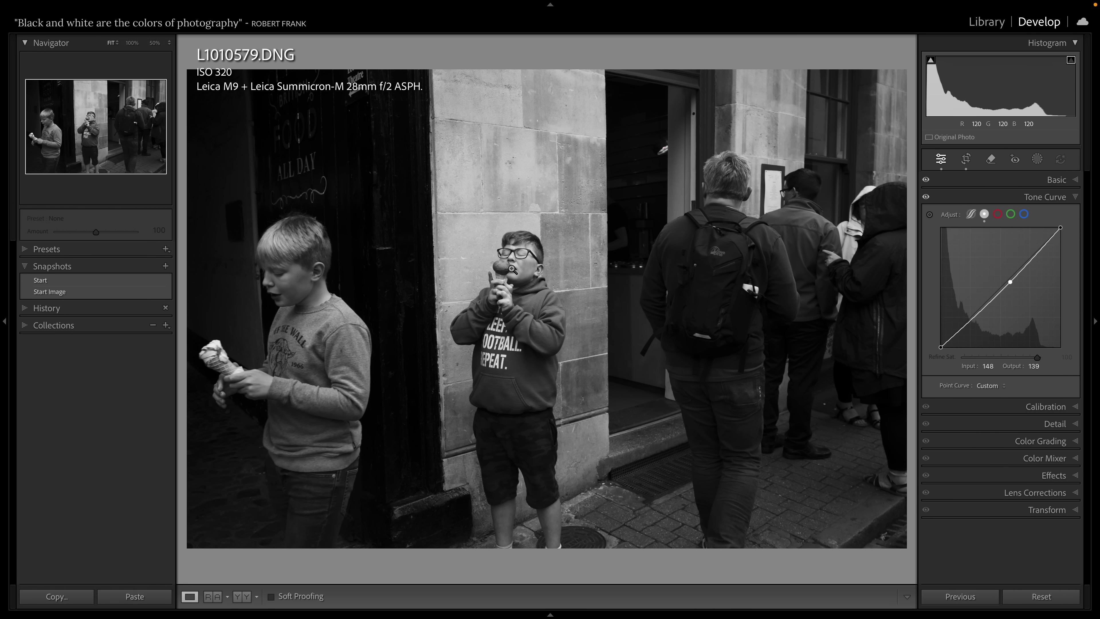
left_click(513, 255)
left_click_drag(534, 299, 521, 201)
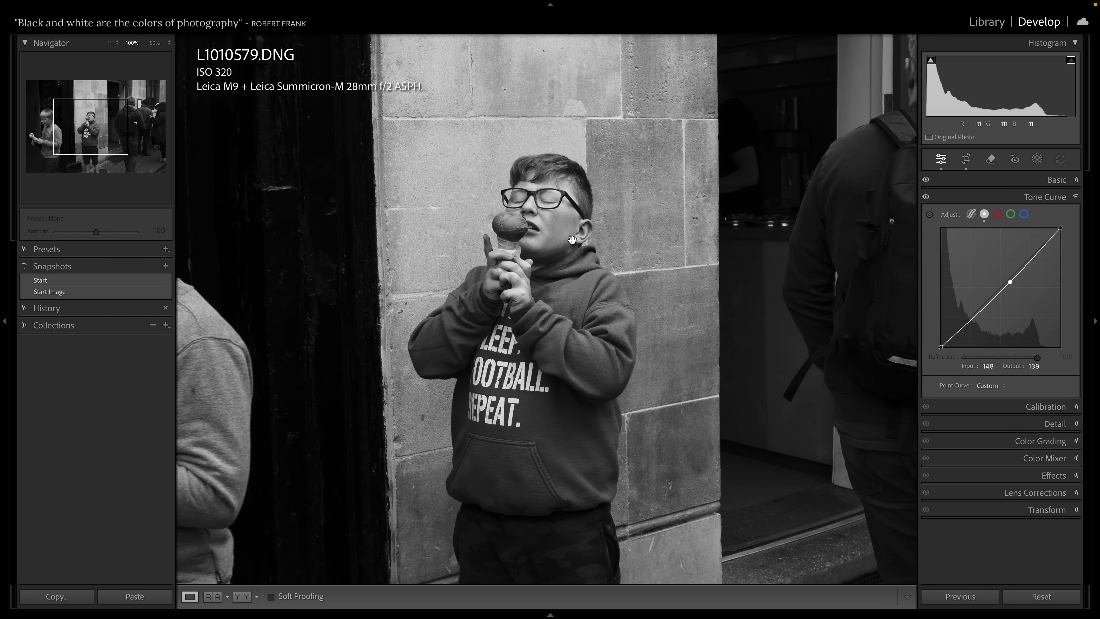
- Review the Detail panel sharpening, then start a brush mask (size 8, feather, flow, density 100)
left_click(1052, 425)
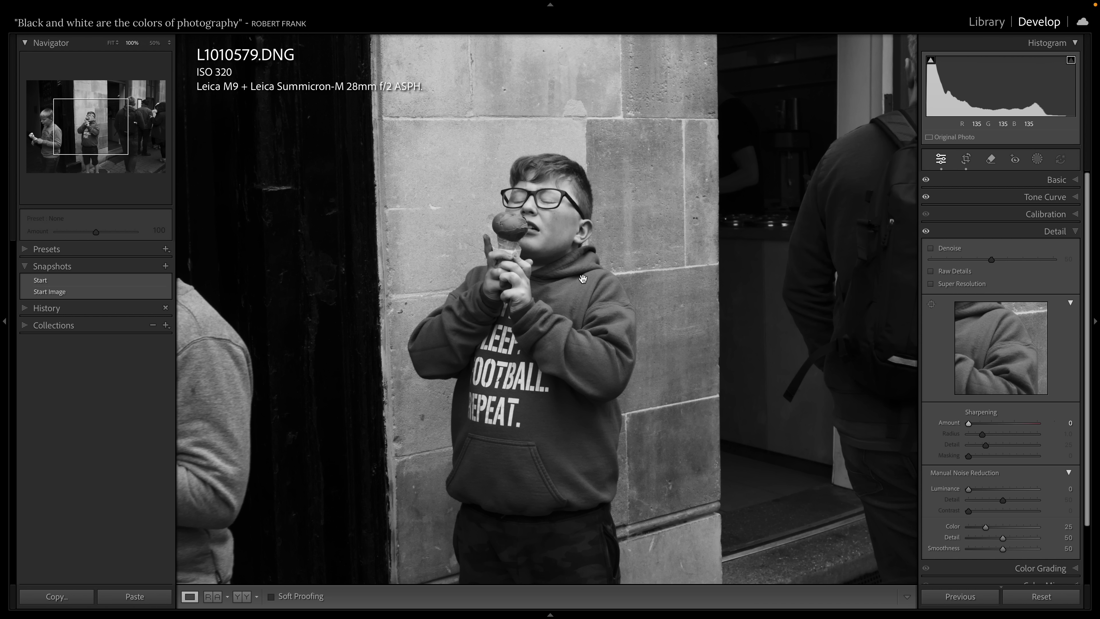
key("k")
key("k")
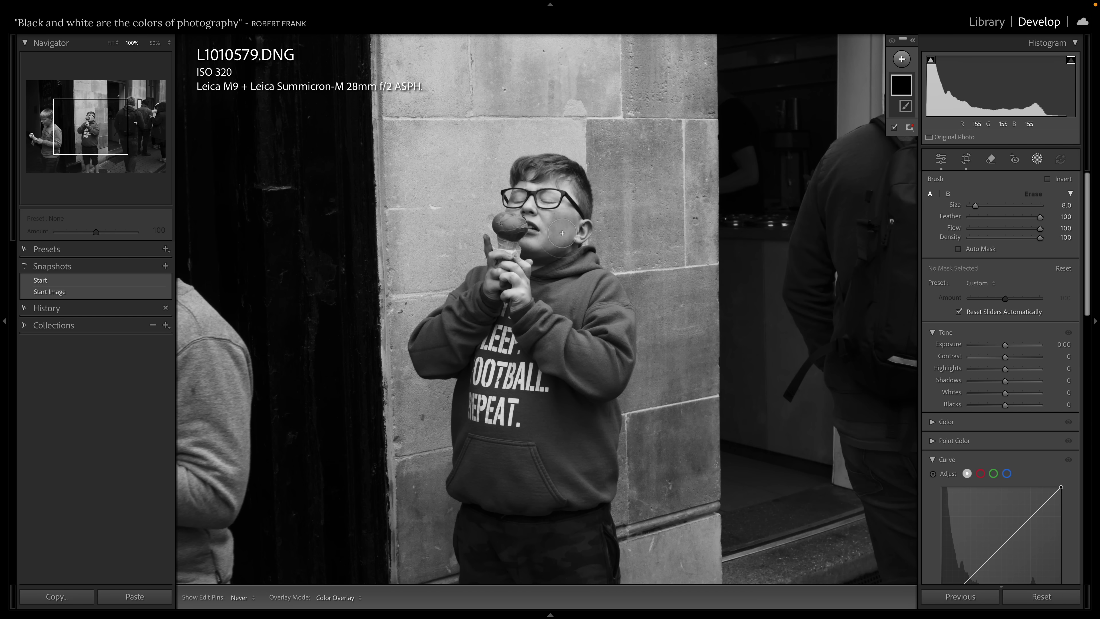
- Paint a size-12 brush mask over the boy's hands and ice cream, darkening it with a two-point curve
key("bracketright")
left_click_drag(513, 300, 513, 282)
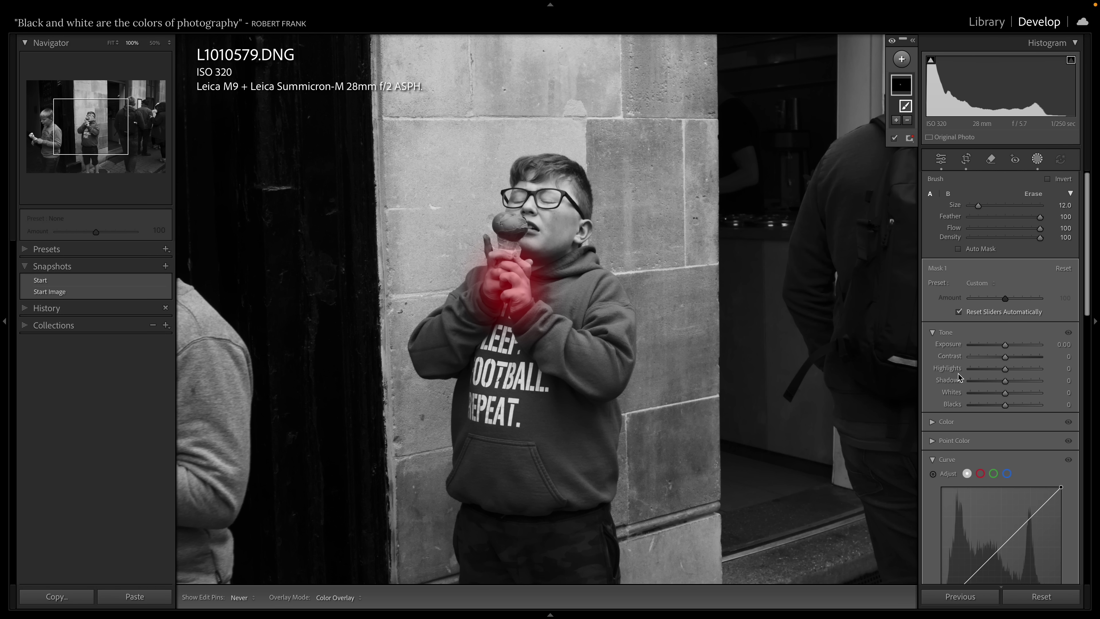
scroll(1004, 367, "down", 8)
scroll(1004, 368, "up", 3)
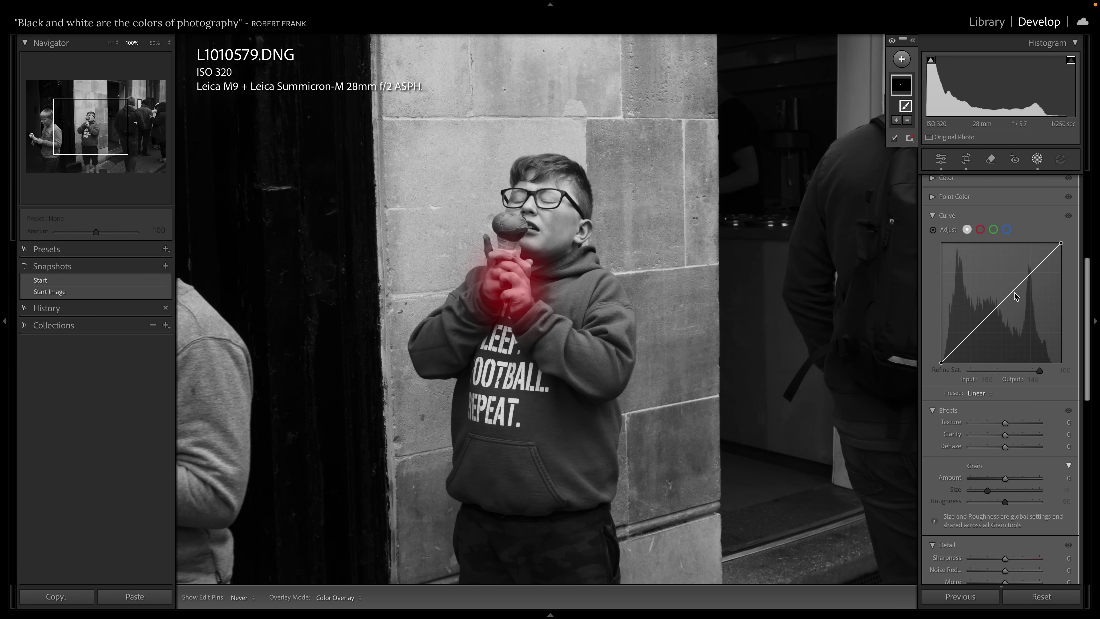
left_click_drag(1022, 285, 1024, 289)
right_click(1024, 289)
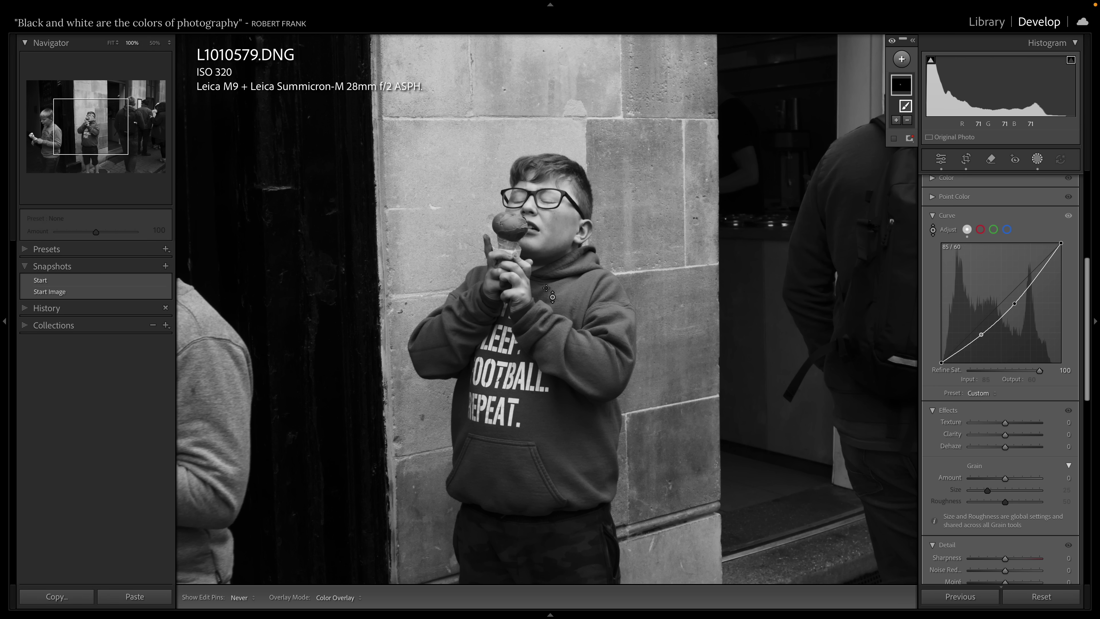
- Brush a new mask over the ice cream and the boy's cheek and neck, darkening it with the Curve targeted tool
key("k")
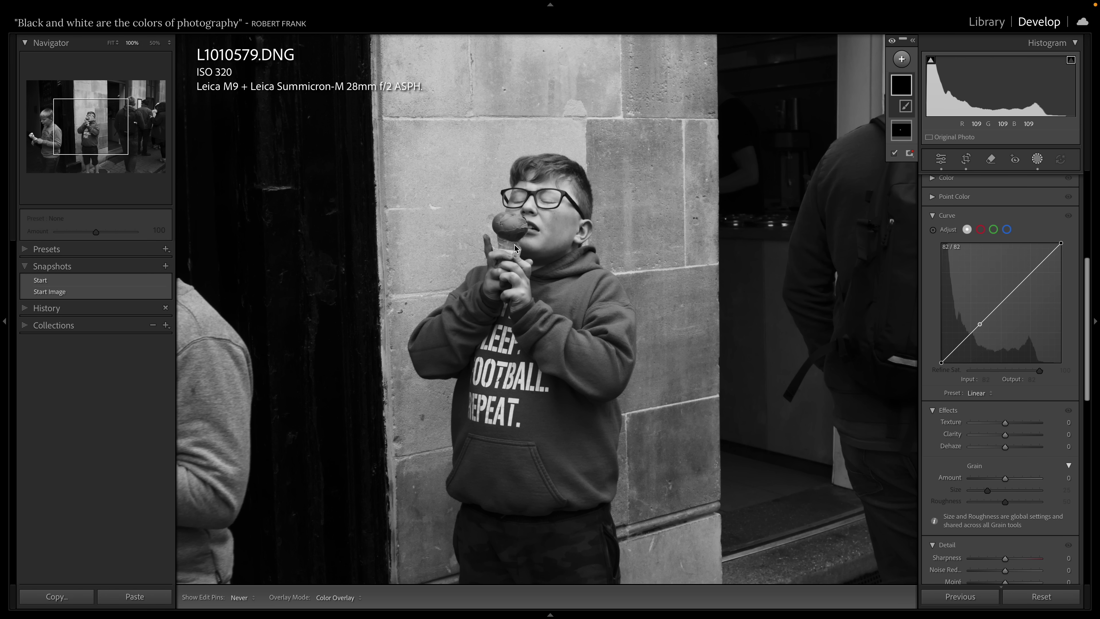
mouse_move(507, 223)
left_mouse_down()
mouse_move(494, 224)
mouse_move(520, 224)
mouse_move(491, 221)
mouse_move(504, 219)
left_mouse_up()
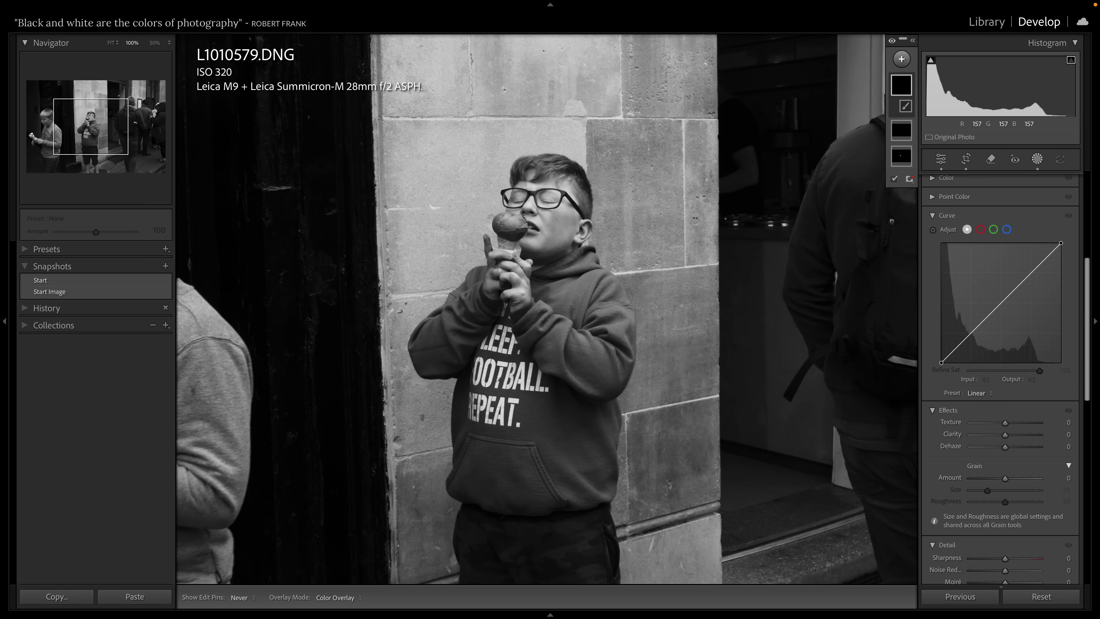
left_click_drag(568, 247, 548, 257)
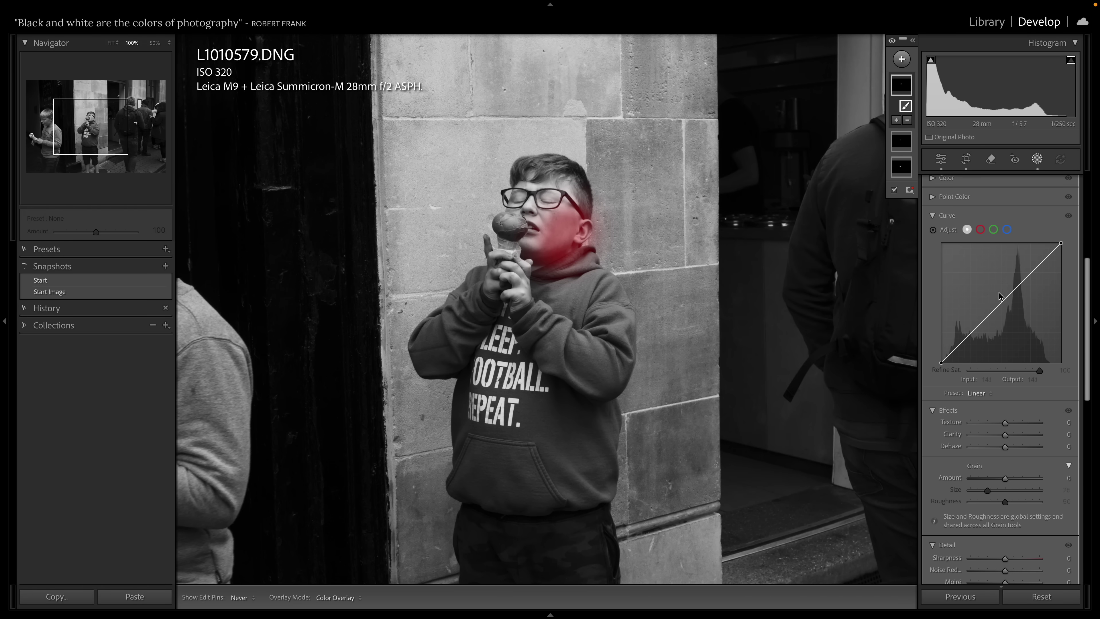
left_click(934, 230)
left_click_drag(565, 230, 565, 255)
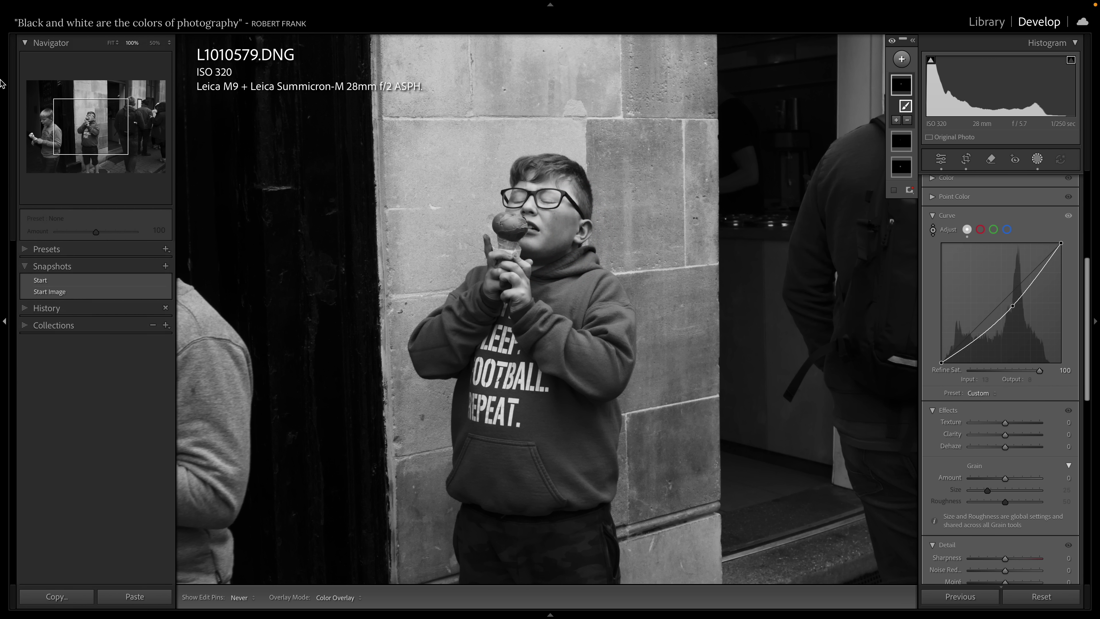
left_click(112, 43)
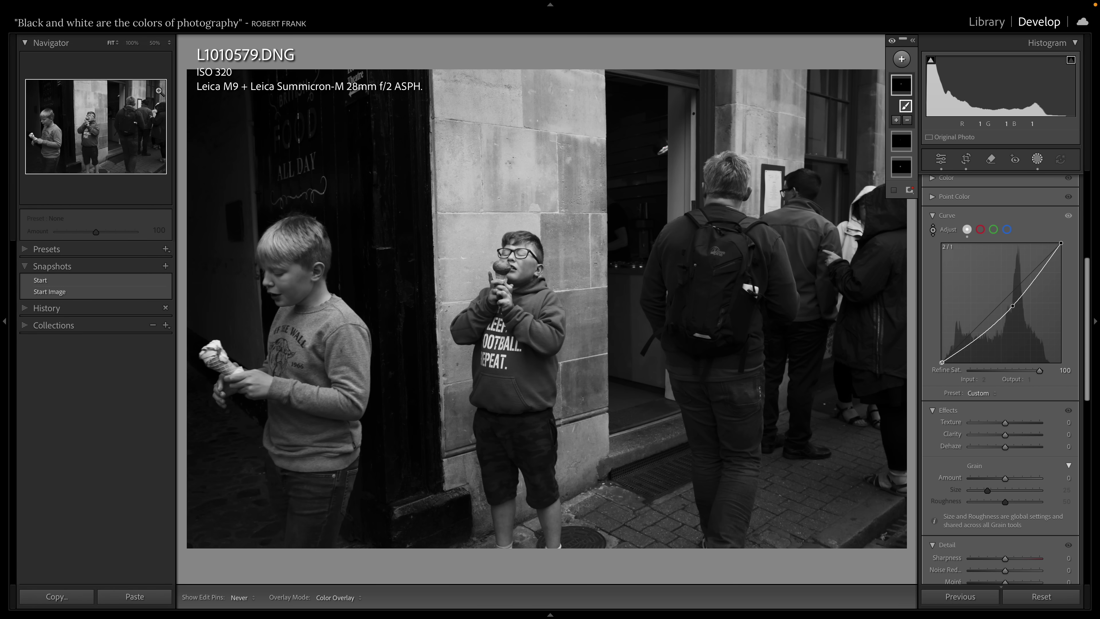
- At 100% zoom, paint a new brush mask over the left boy's face and hair
key("z")
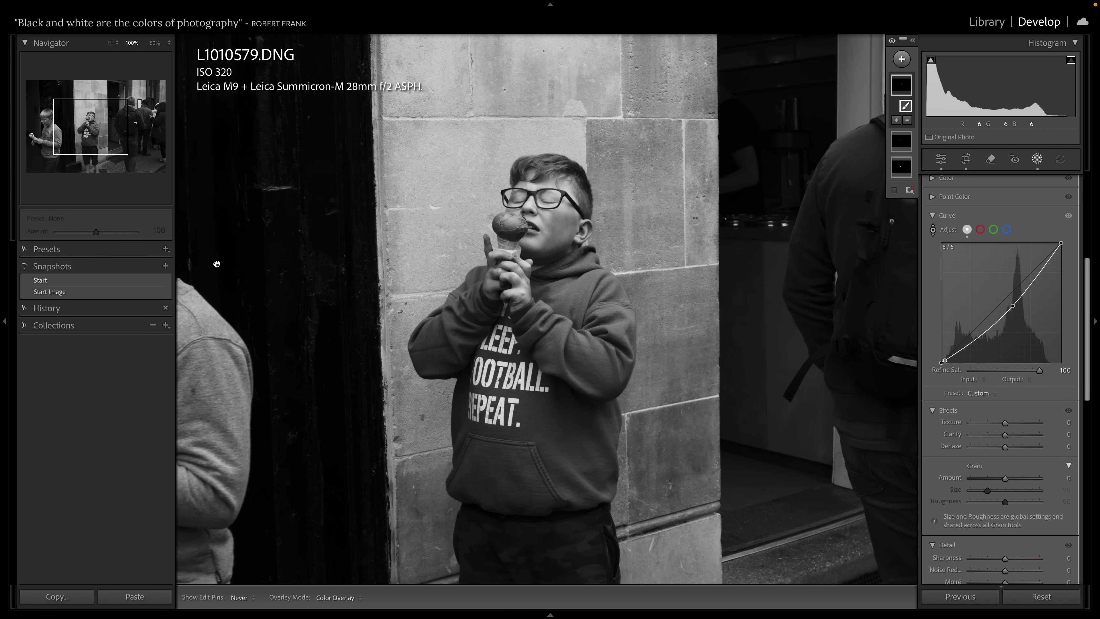
left_click_drag(217, 264, 586, 266)
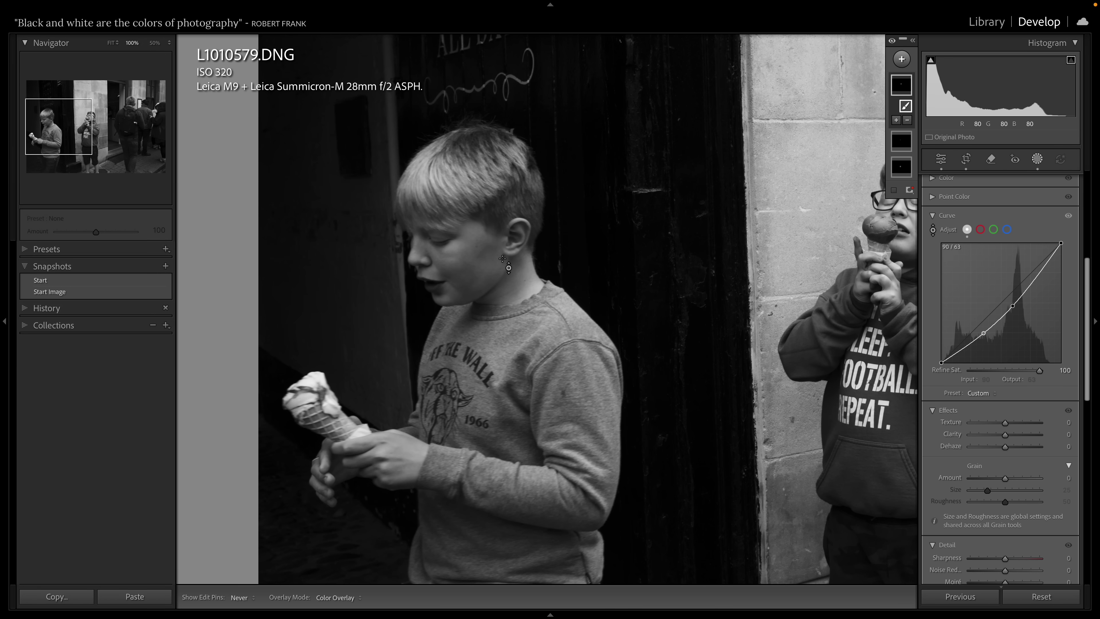
key("k")
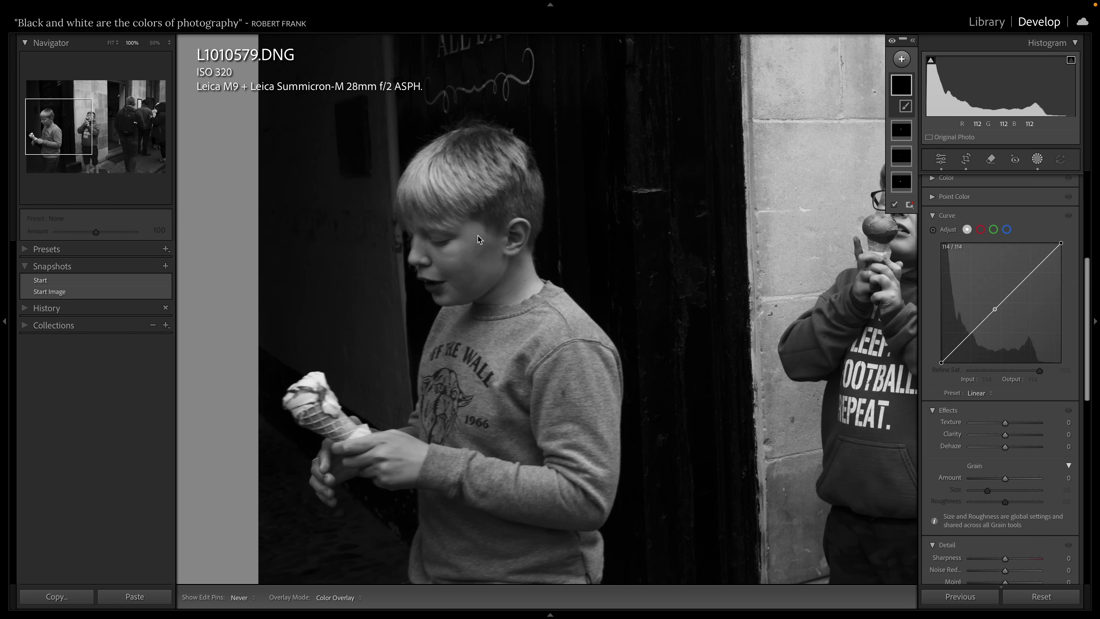
scroll(462, 229, "up", 3)
mouse_move(462, 228)
left_mouse_down()
mouse_move(442, 266)
mouse_move(487, 266)
mouse_move(501, 242)
mouse_move(455, 225)
mouse_move(441, 202)
mouse_move(470, 251)
left_mouse_up()
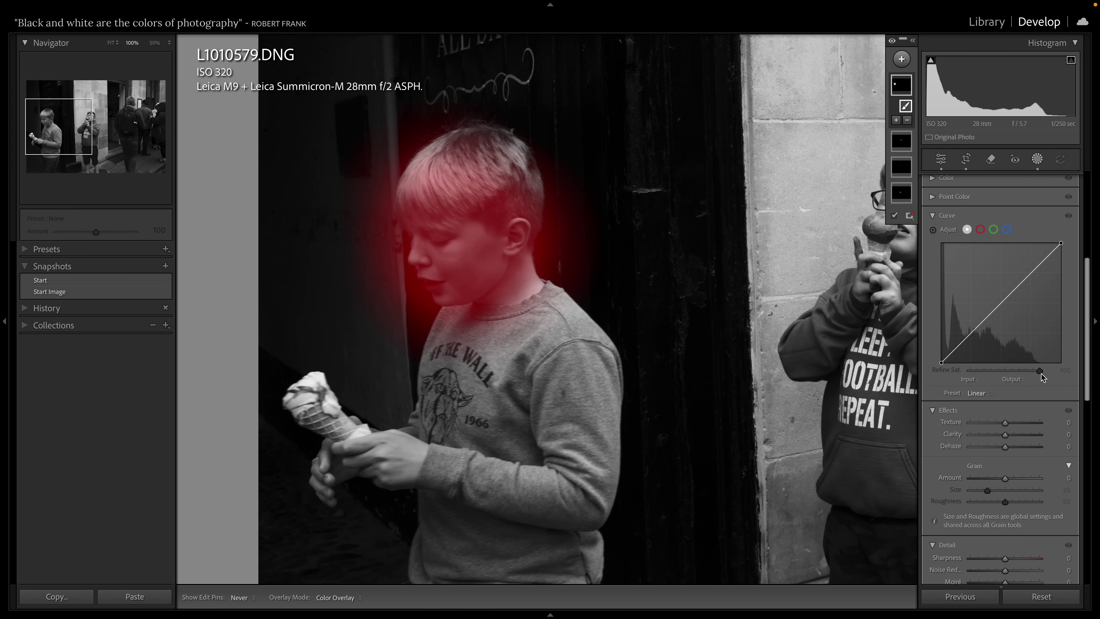
- Give the face mask Clarity 24 and Dehaze 12, toggling the effect to compare
scroll(1038, 378, "down", 2)
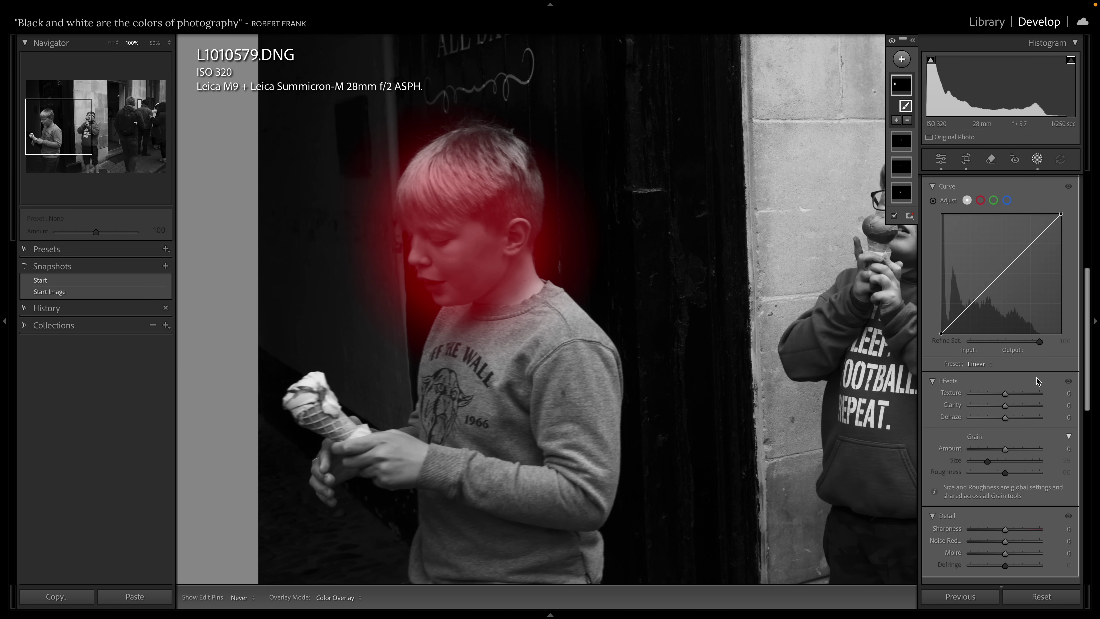
left_click(1006, 405)
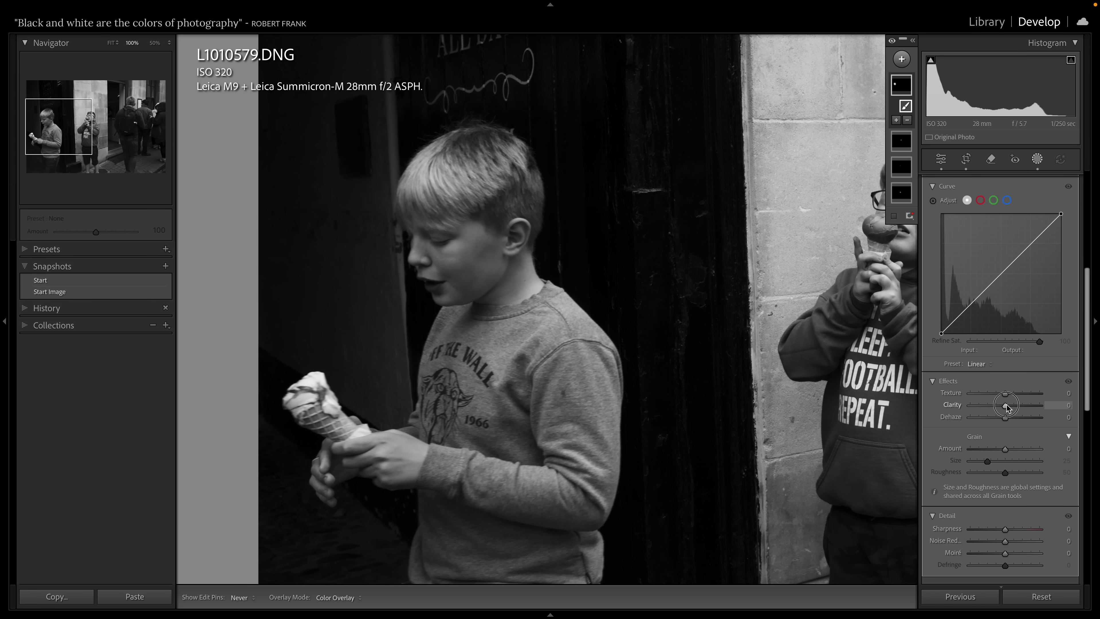
left_click_drag(1007, 407, 1015, 406)
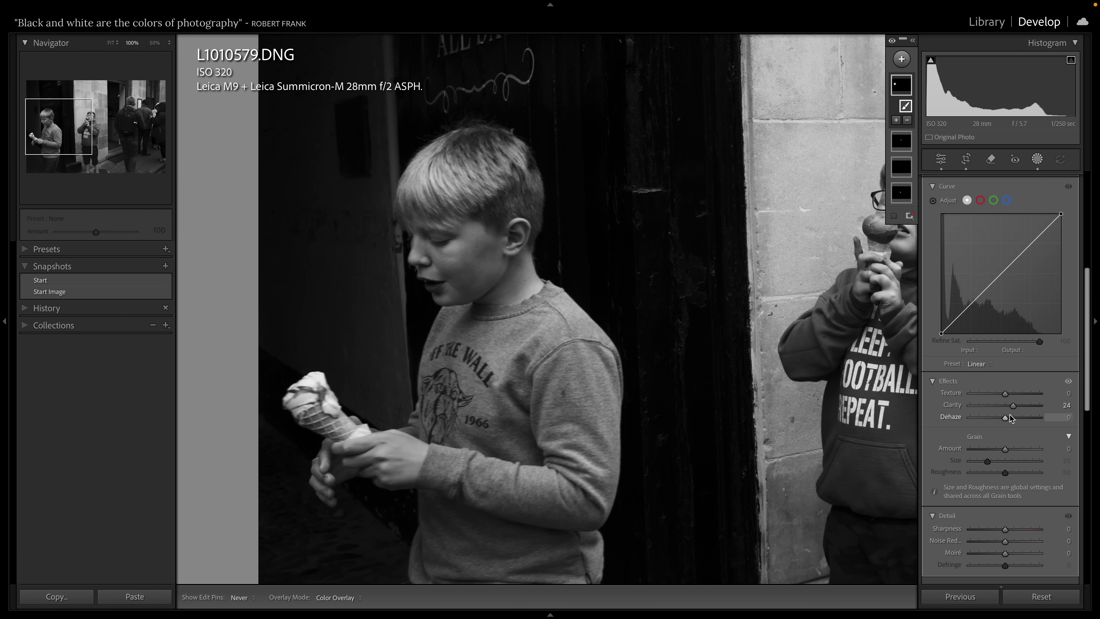
left_click_drag(1006, 418, 1010, 419)
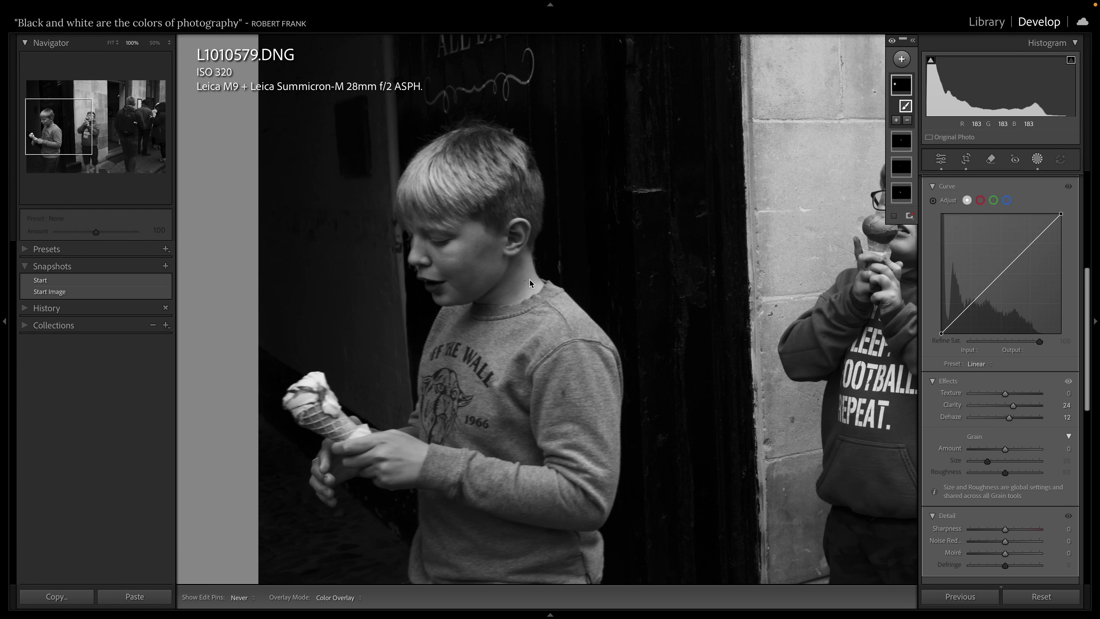
left_click_drag(503, 251, 422, 260)
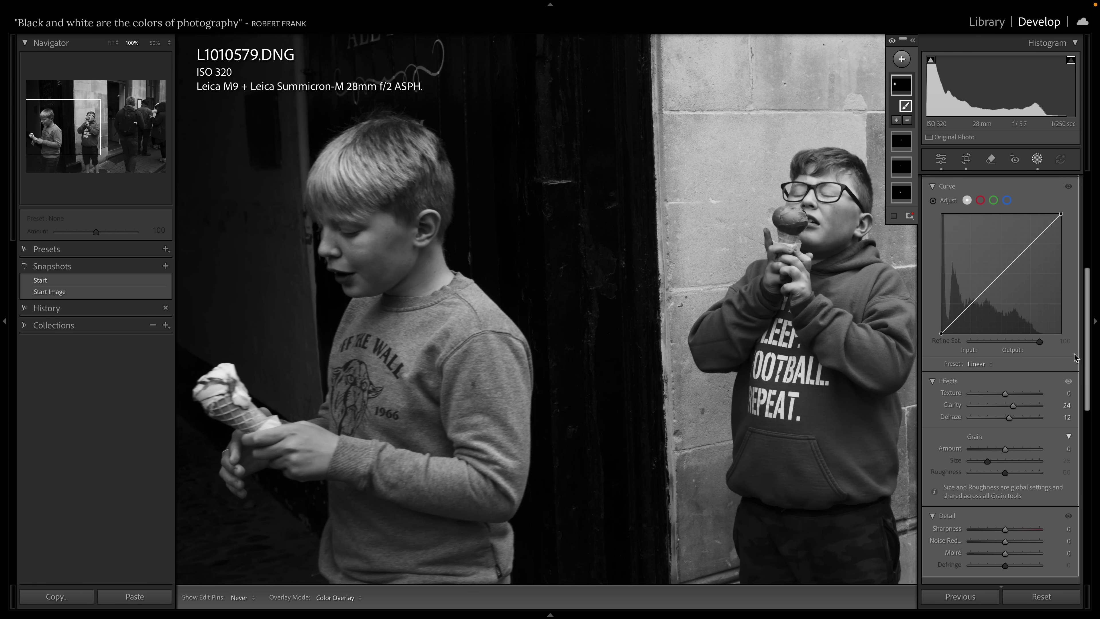
left_click(1068, 382)
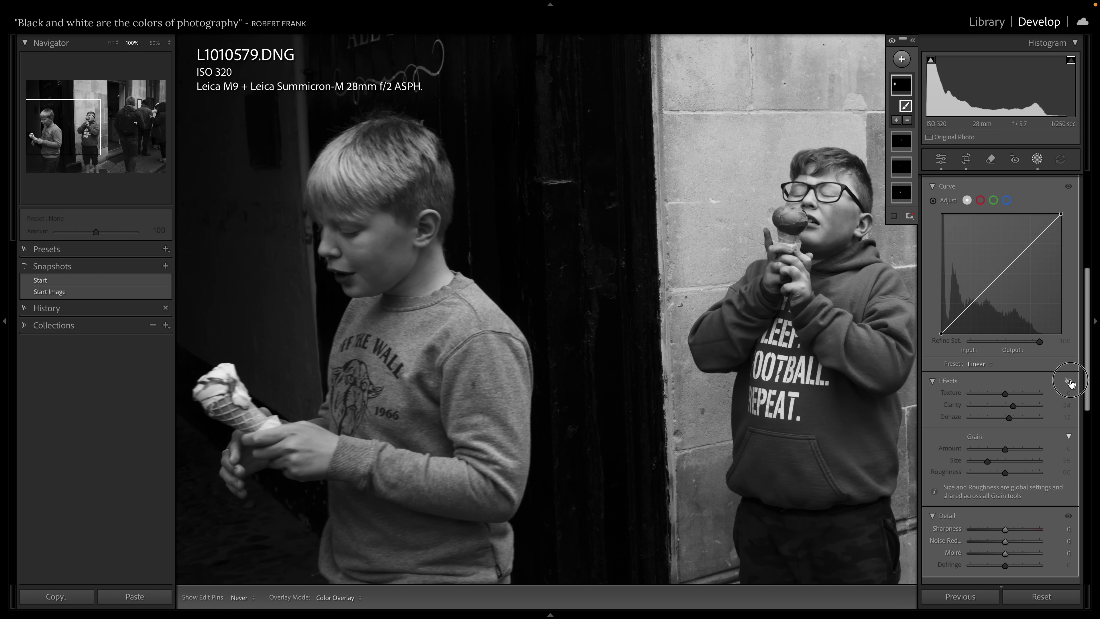
left_click(1069, 382)
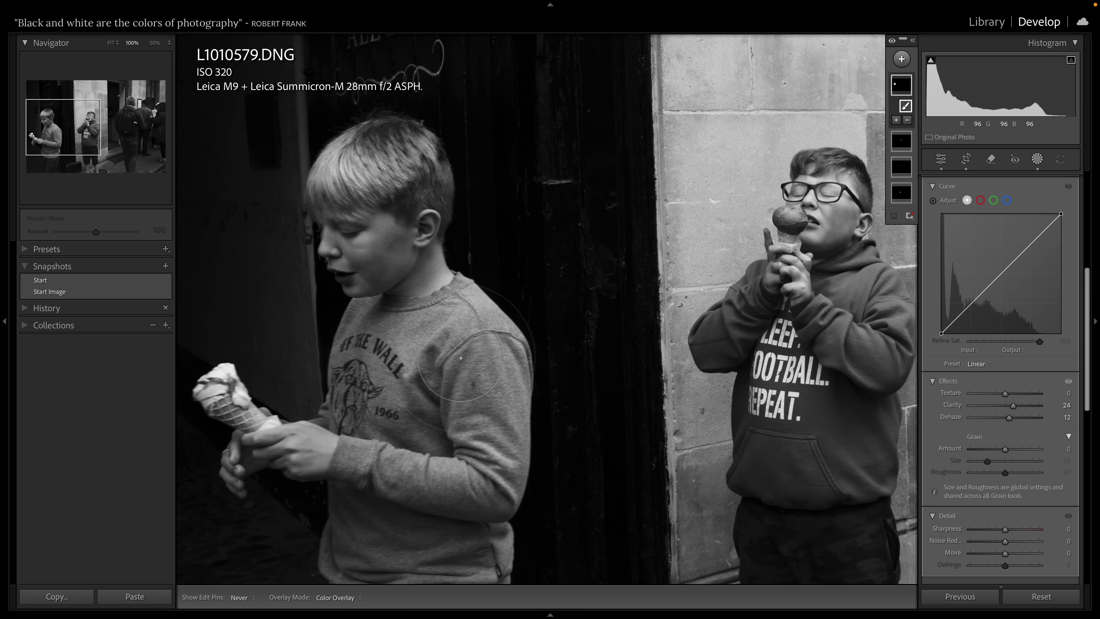
- Darken the left boy's hands and wrist with a new brush mask and a lowered curve point
key("k")
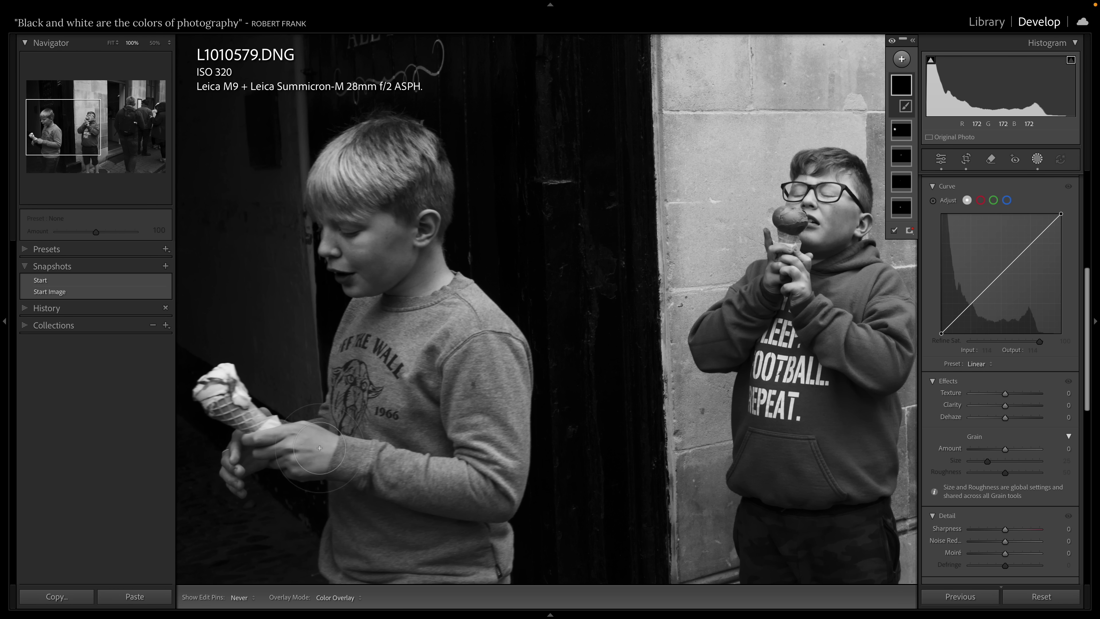
left_click_drag(338, 458, 234, 438)
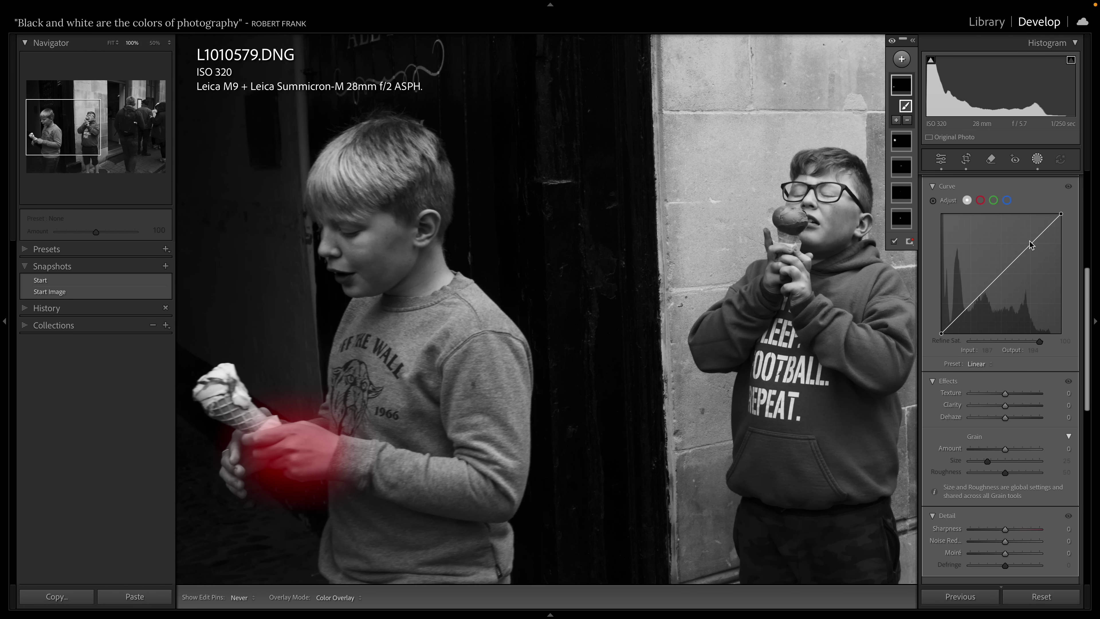
left_click_drag(1033, 242, 1034, 250)
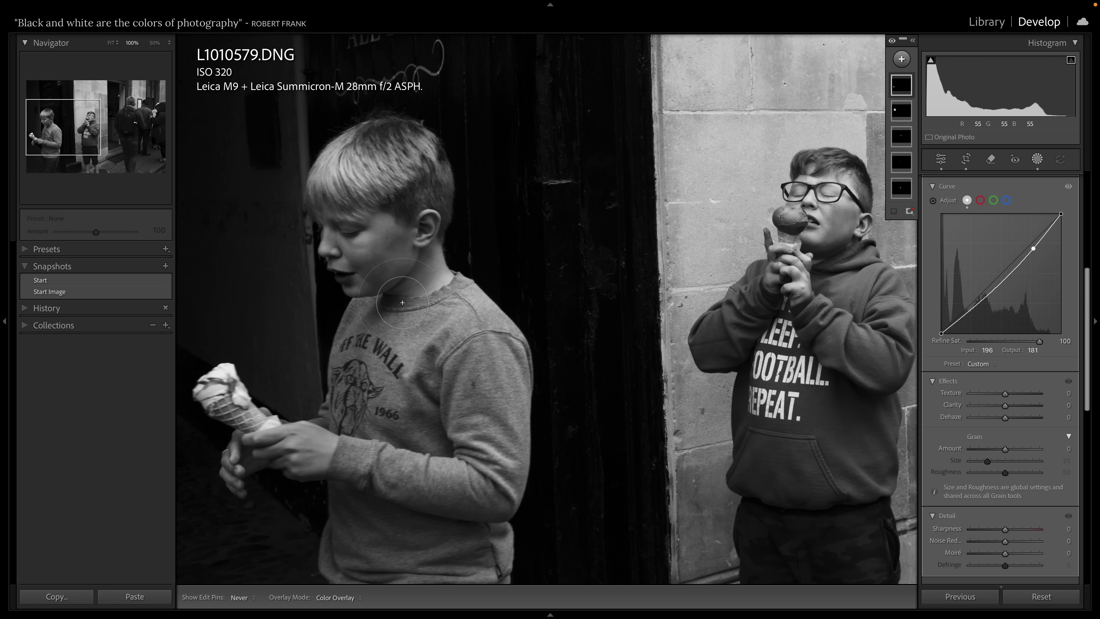
- Darken the boy's nose with another brush mask, curve point 184 to 170, then fit the photo
key("k")
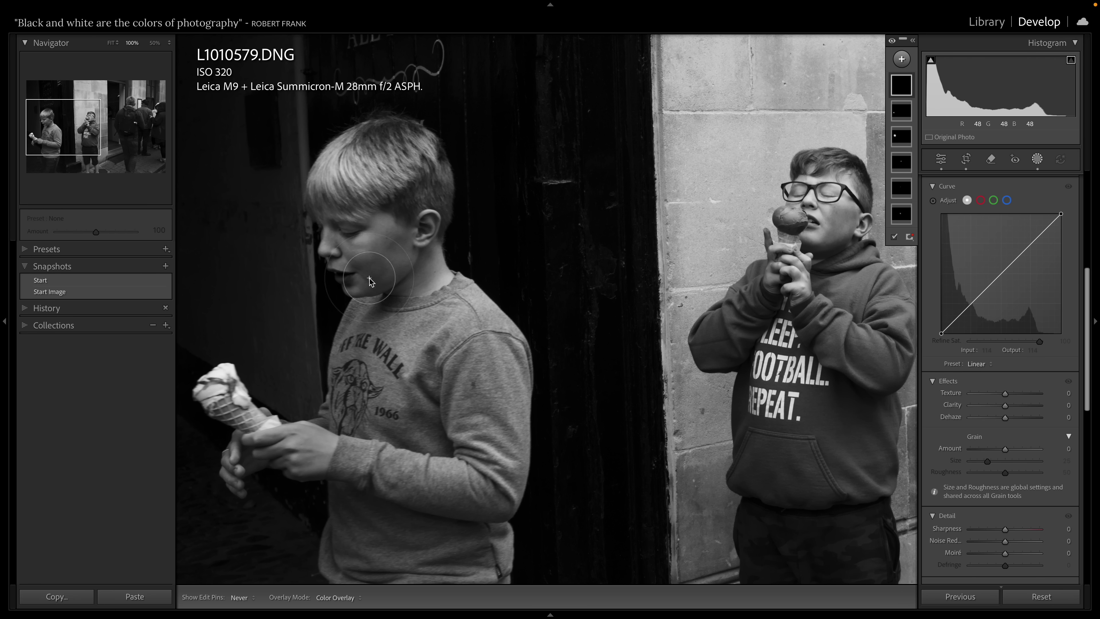
left_click(324, 249)
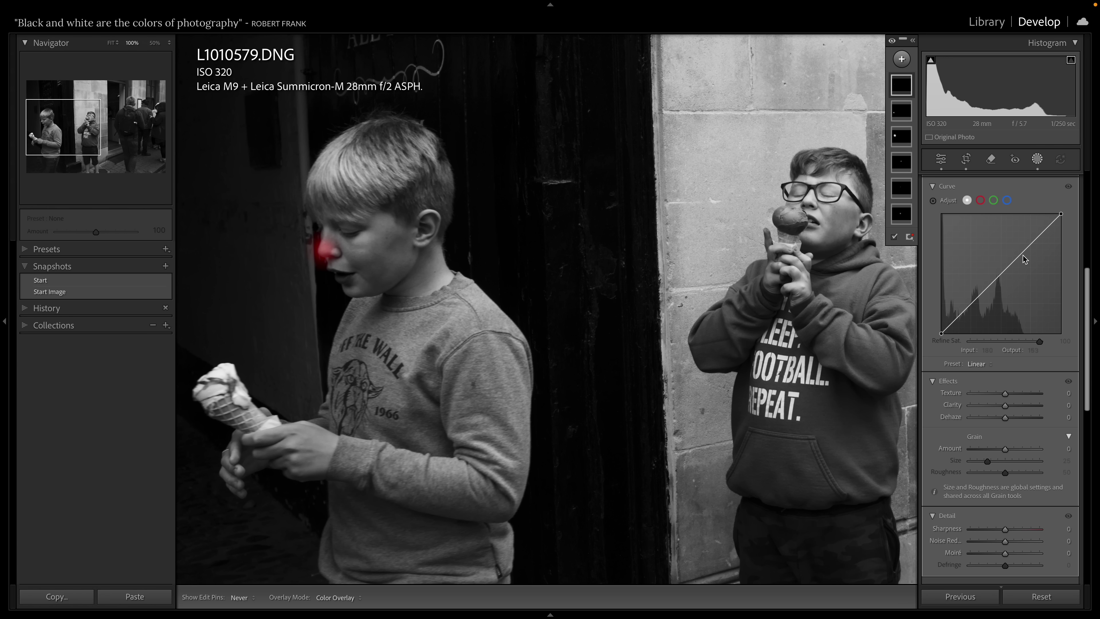
left_click_drag(1027, 251, 1029, 256)
left_click(112, 42)
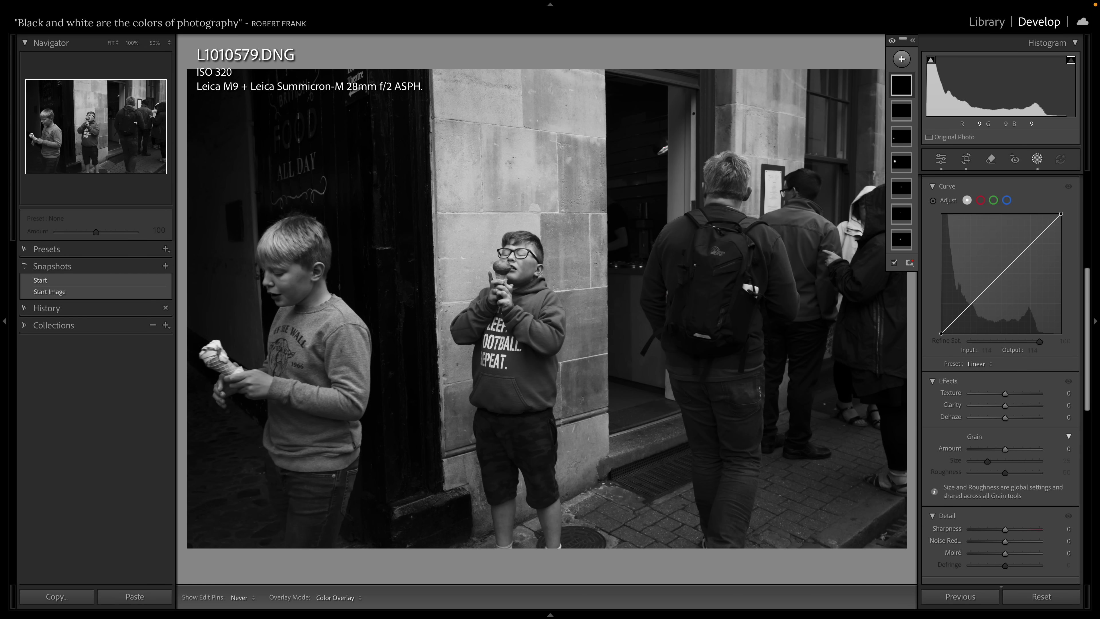
- Paint a mask over the photo's right half and pull its tone curve down to darken it
mouse_move(650, 160)
left_mouse_down()
mouse_move(866, 165)
mouse_move(719, 498)
mouse_move(895, 477)
mouse_move(822, 139)
mouse_move(528, 122)
mouse_move(450, 130)
mouse_move(225, 104)
mouse_move(390, 113)
mouse_move(421, 157)
mouse_move(382, 204)
mouse_move(615, 112)
mouse_move(713, 283)
mouse_move(720, 453)
mouse_move(675, 507)
mouse_move(632, 511)
mouse_move(848, 516)
mouse_move(721, 515)
mouse_move(840, 499)
left_mouse_up()
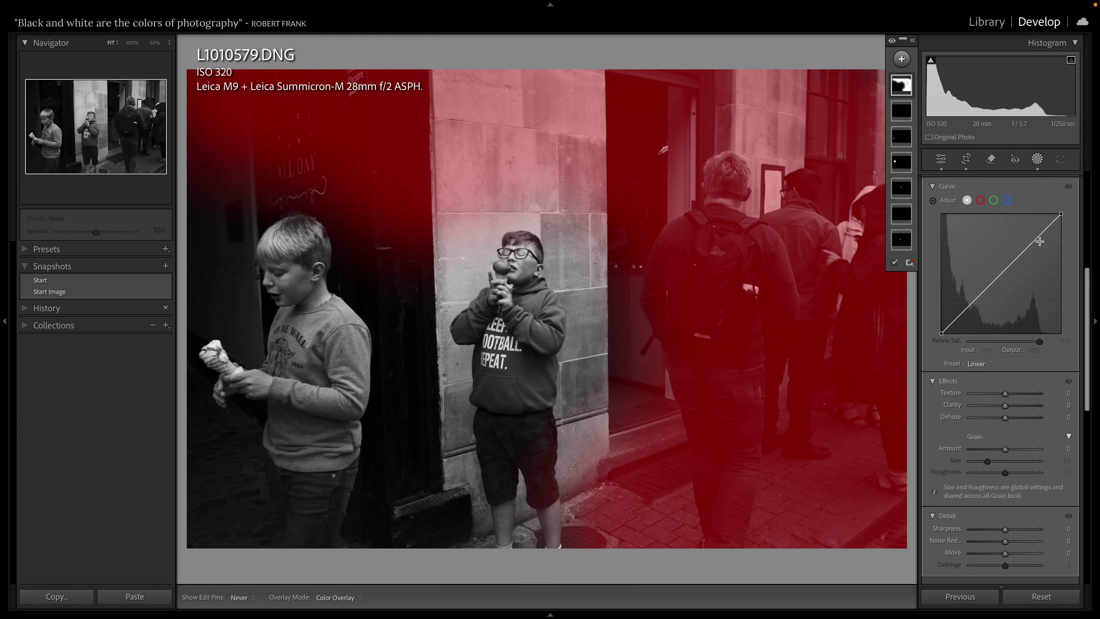
left_click(1010, 263)
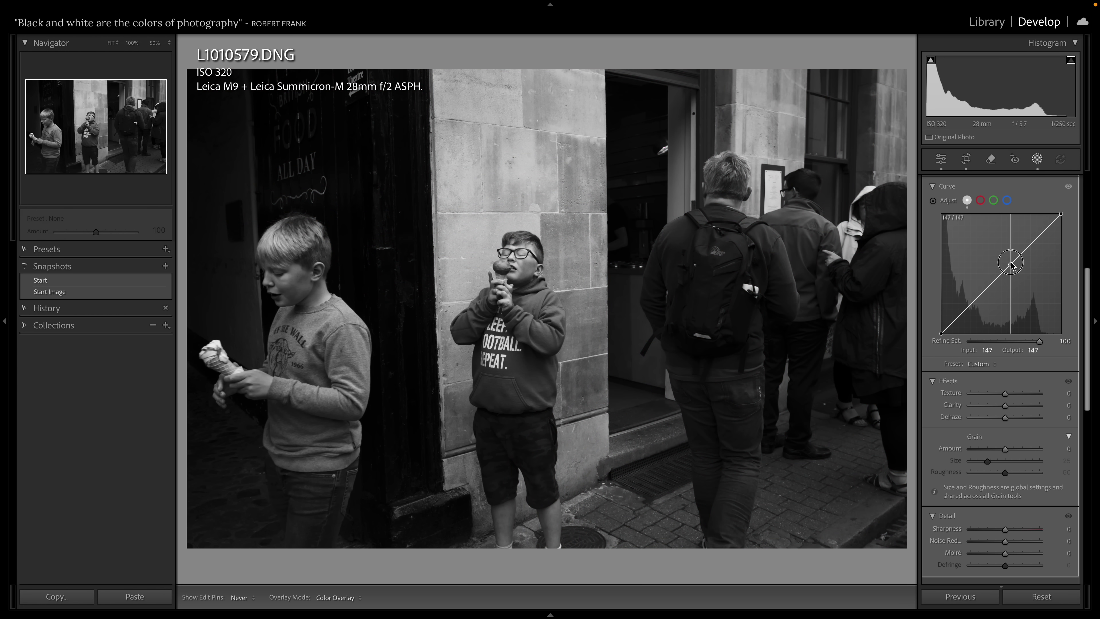
left_click_drag(1011, 265, 1009, 278)
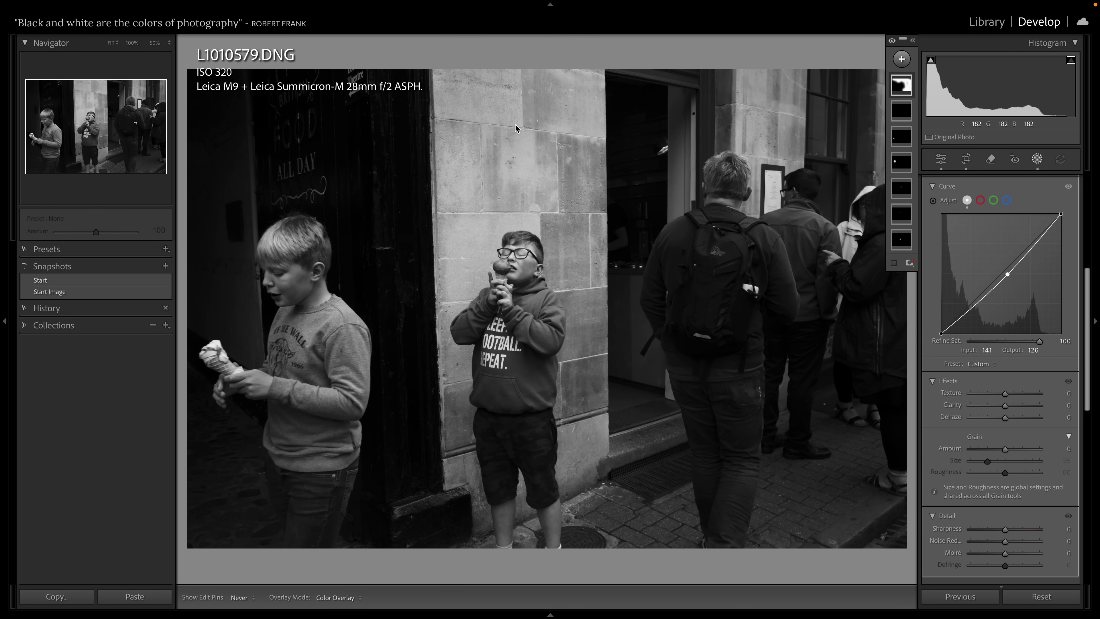
- Darken the wall and doorway with a new brush mask, curve point 187 to 152
key("k")
left_click(479, 128)
mouse_move(479, 128)
left_mouse_down()
mouse_move(567, 125)
mouse_move(626, 261)
mouse_move(630, 393)
left_mouse_up()
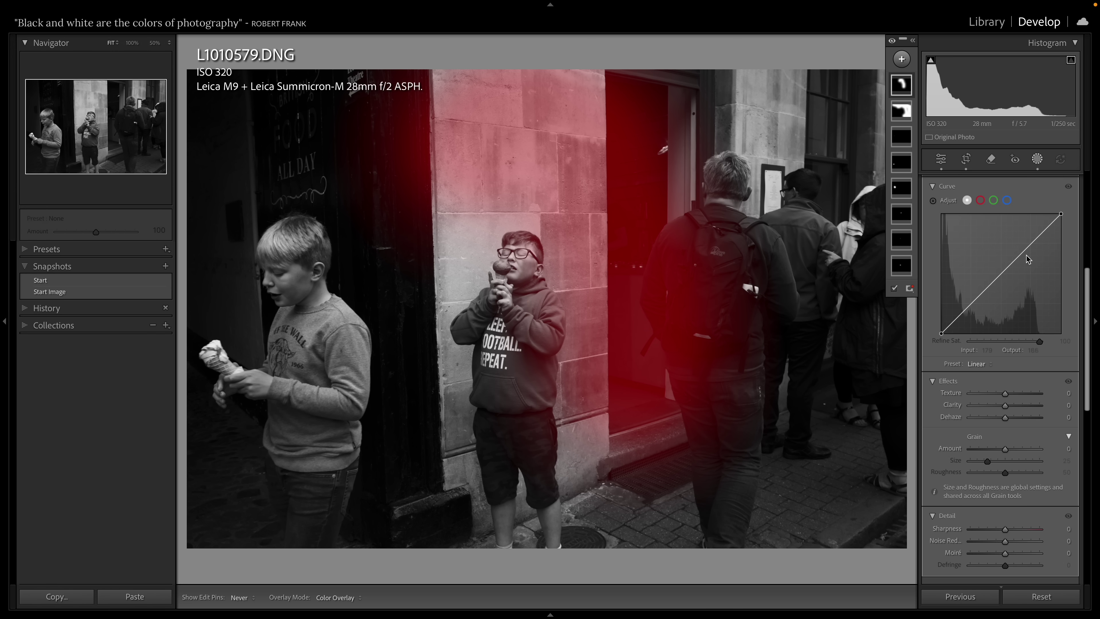
left_click_drag(1029, 256, 1030, 264)
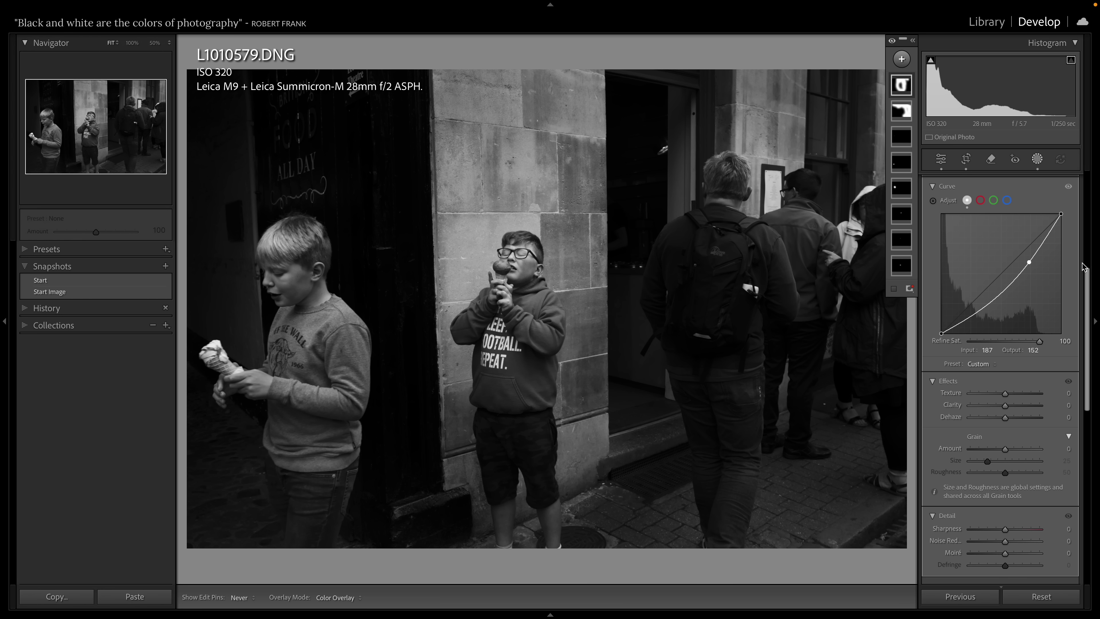
left_click_drag(354, 309, 150, 321)
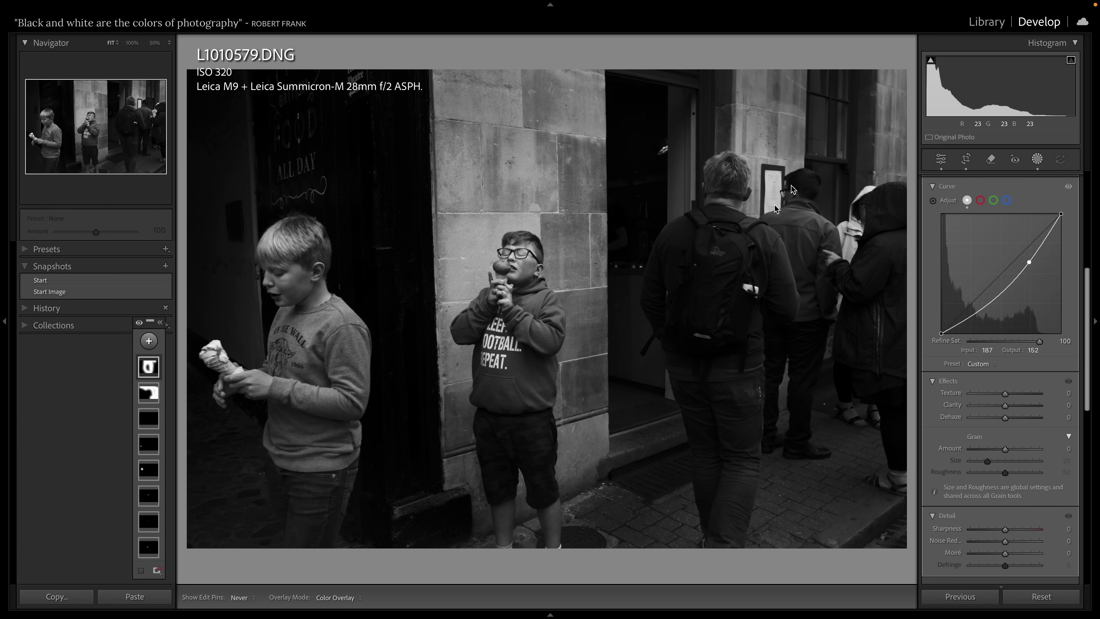
- Mask the hooded figures and the man's backpack, darkening them with a curve point at 222/204
left_click(841, 243)
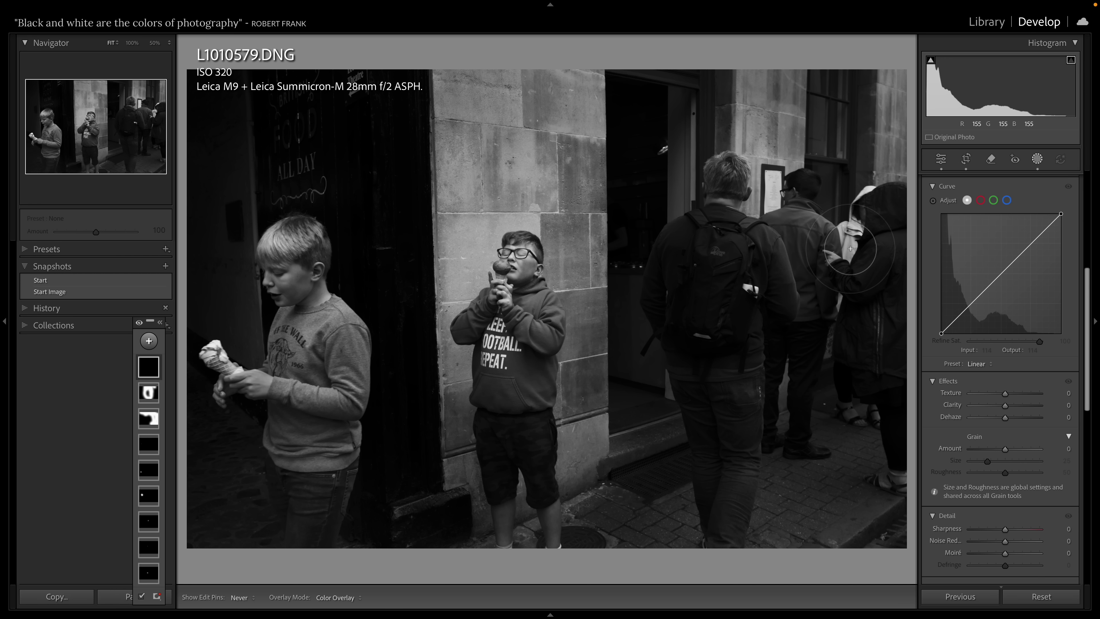
mouse_move(852, 247)
left_mouse_down()
mouse_move(870, 187)
mouse_move(772, 212)
mouse_move(747, 182)
left_mouse_up()
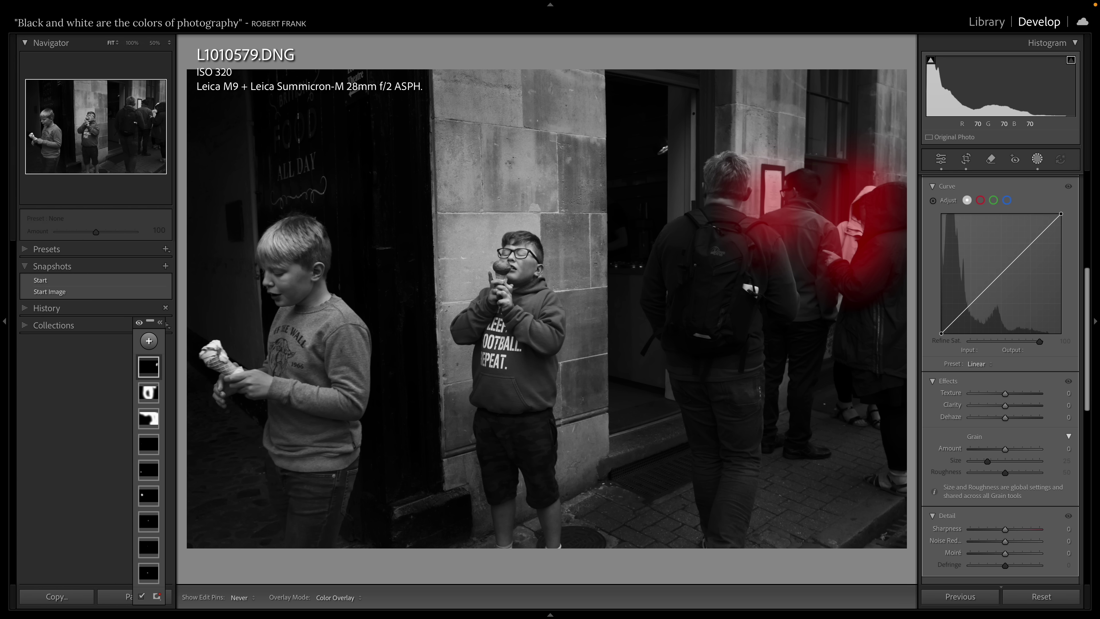
left_click(746, 288)
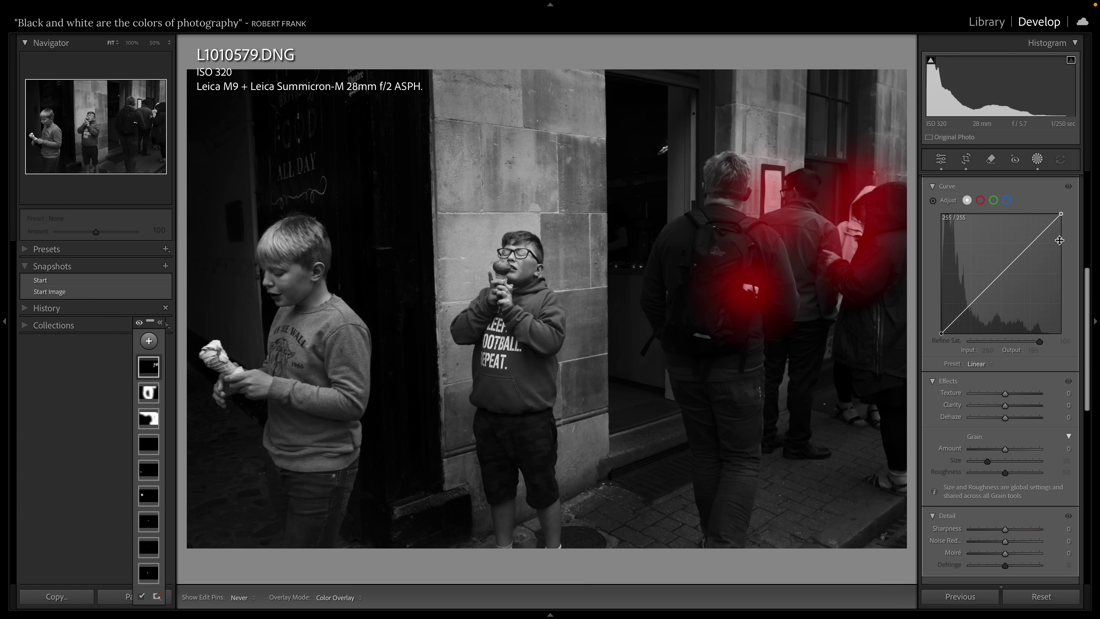
left_click_drag(1047, 228, 1047, 239)
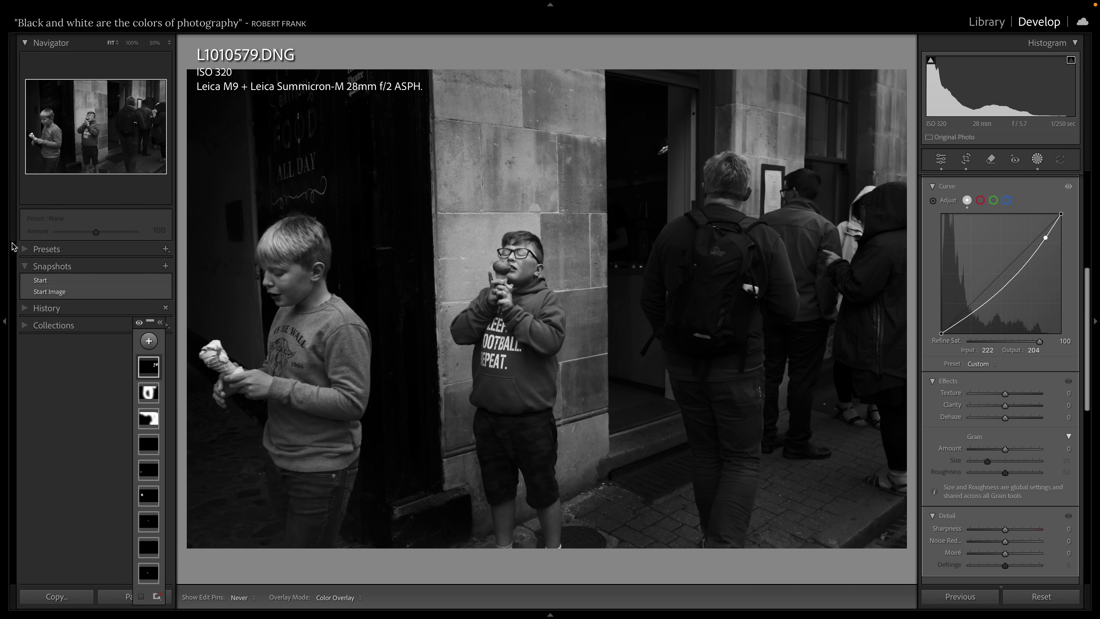
- Apply the 006. SilverChrome MEDIUM grain preset, checking it at 100% before returning to Fit
left_click(29, 249)
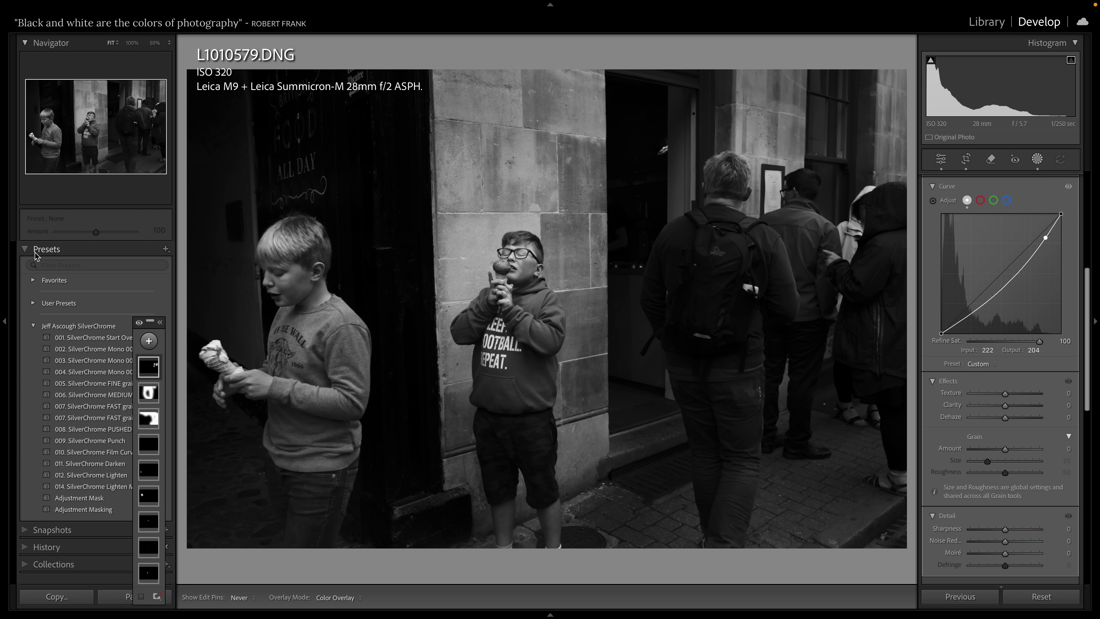
left_click_drag(150, 321, 938, 119)
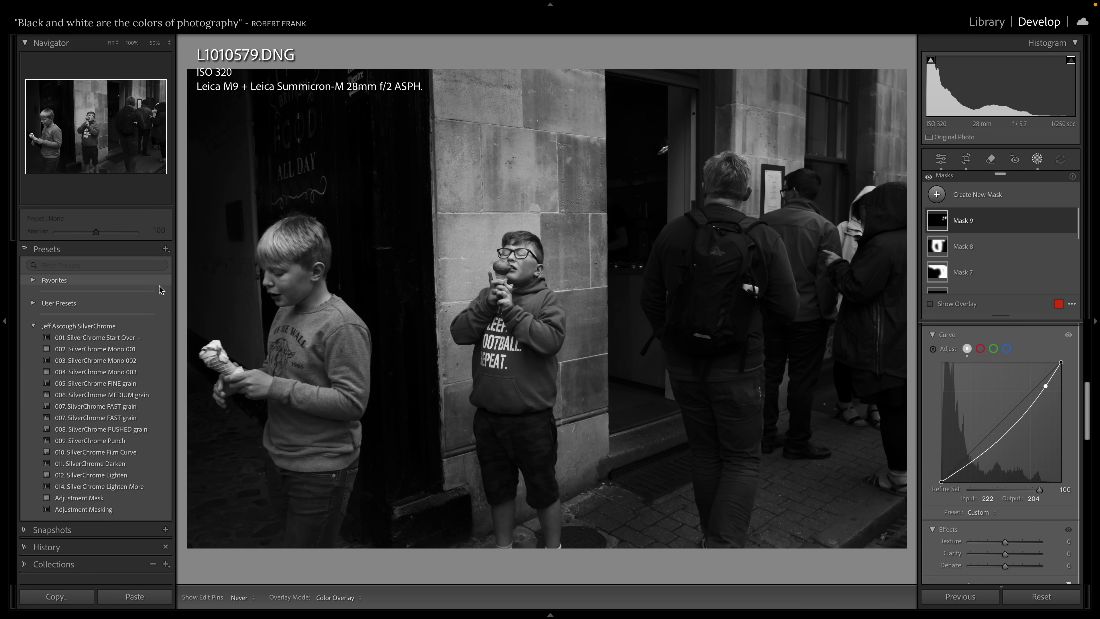
left_click(132, 42)
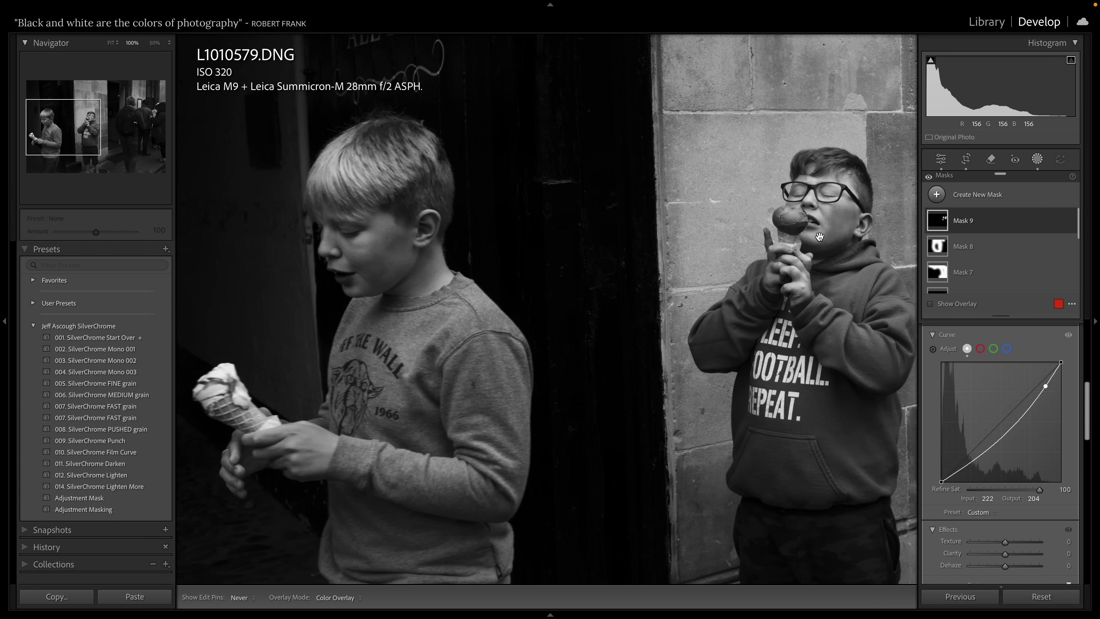
left_click_drag(63, 127, 97, 127)
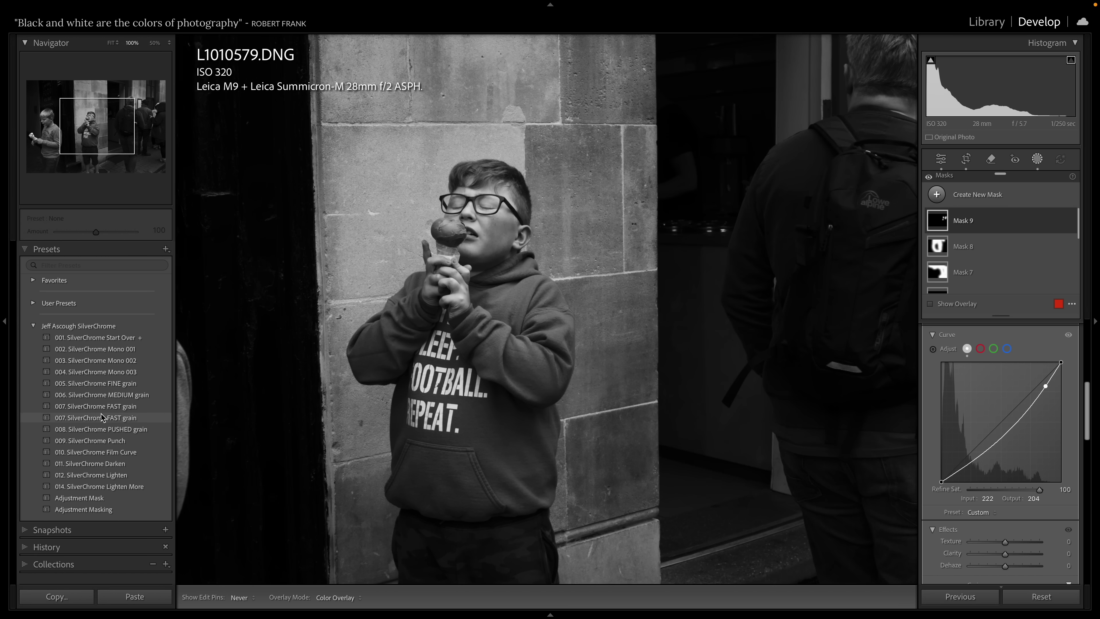
left_click(120, 394)
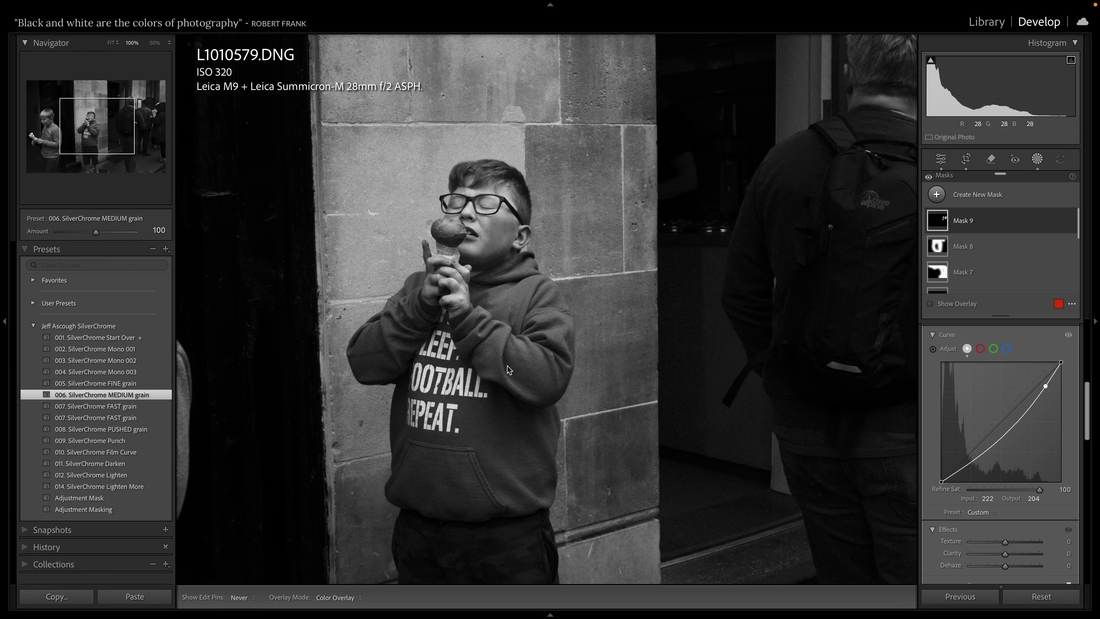
key("z")
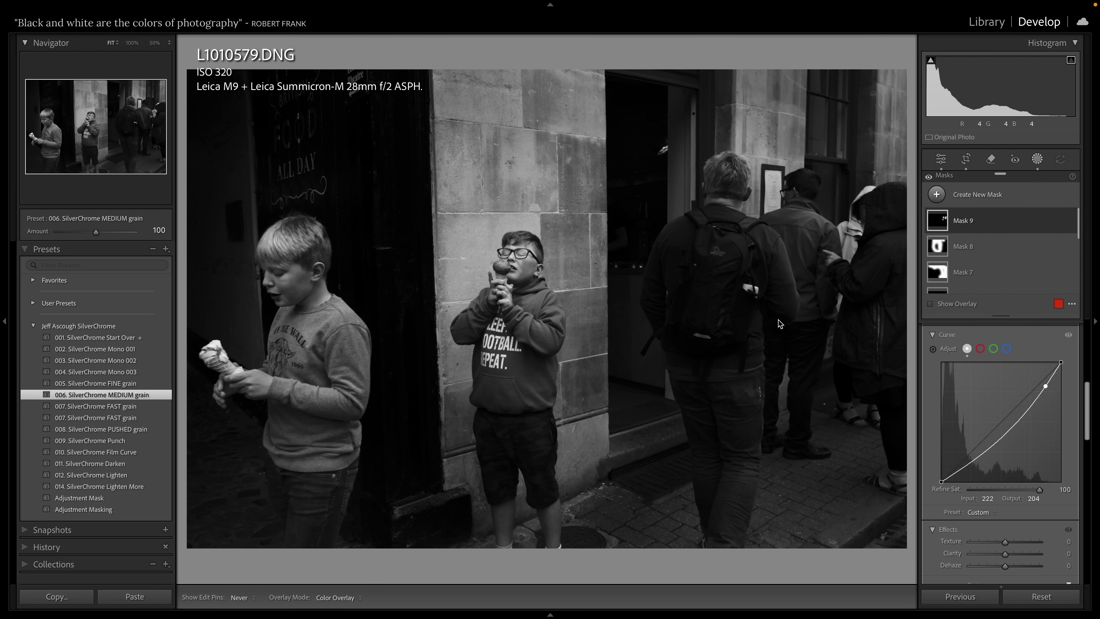
- Return to the global Edit panel and expand the Tone Curve settings
left_click(942, 160)
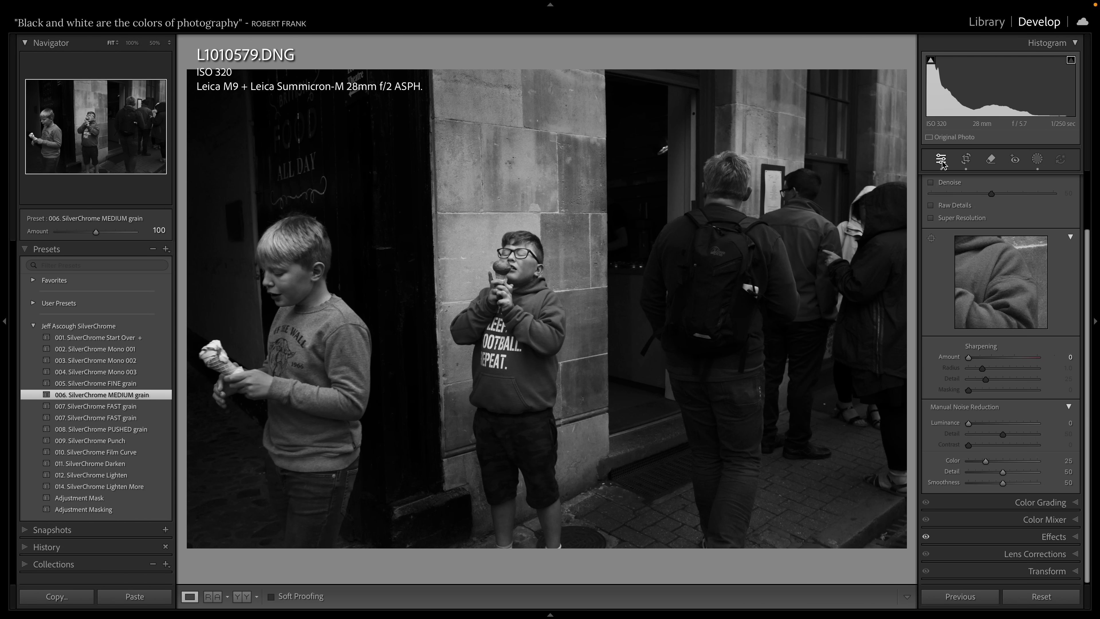
scroll(1077, 181, "up", 3)
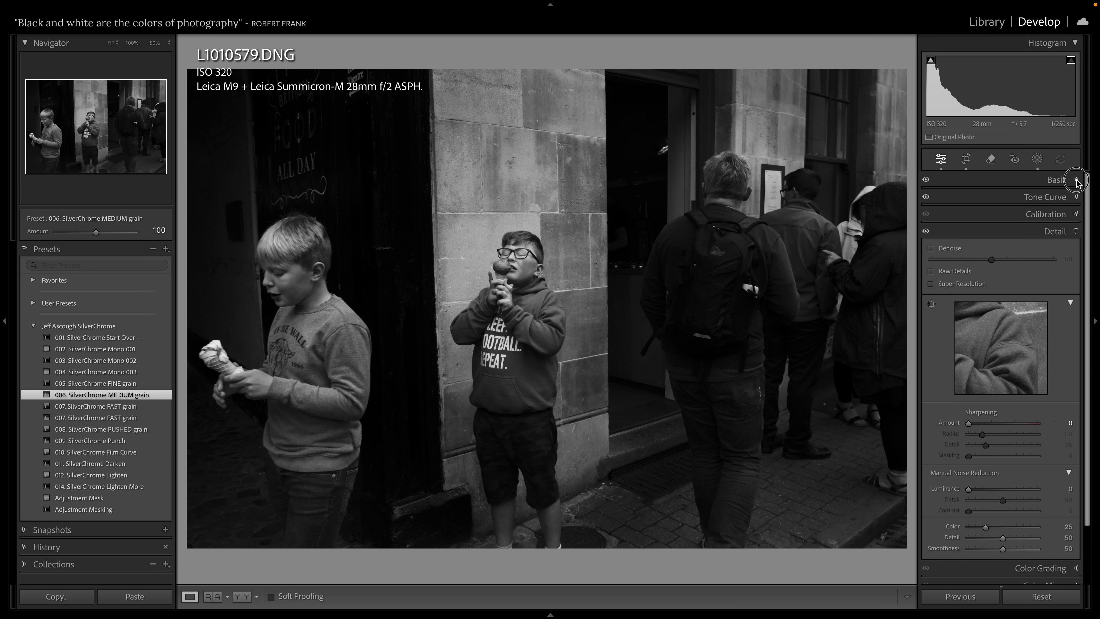
left_click(1063, 197)
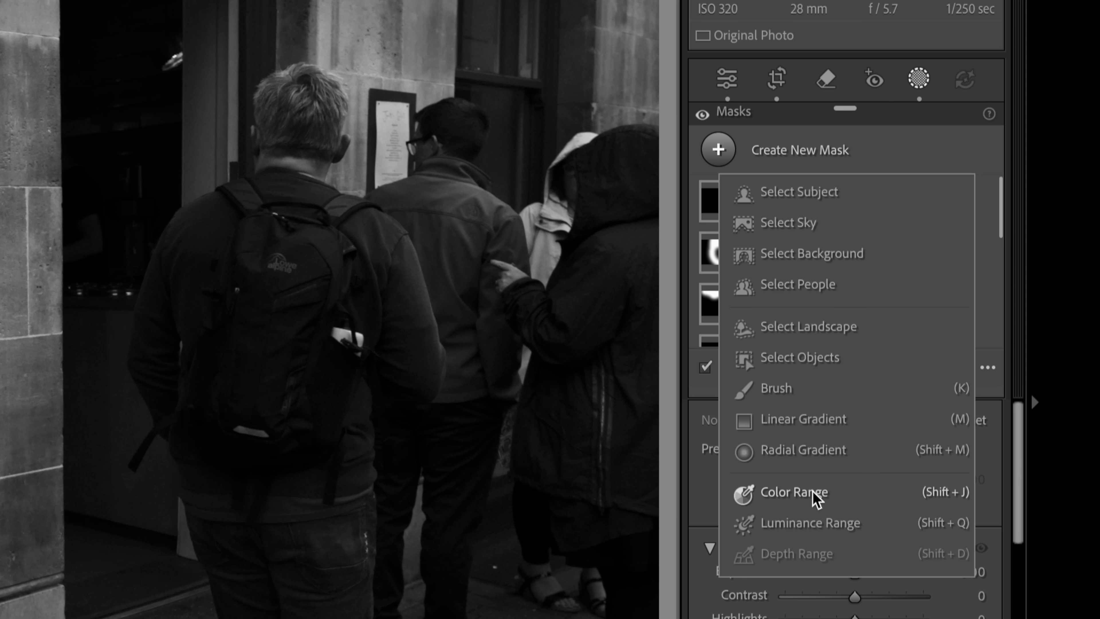
- Add Luminance Range mask Mask 10, sampled across the entire photo for a 0/0–100/100 range
left_click(810, 524)
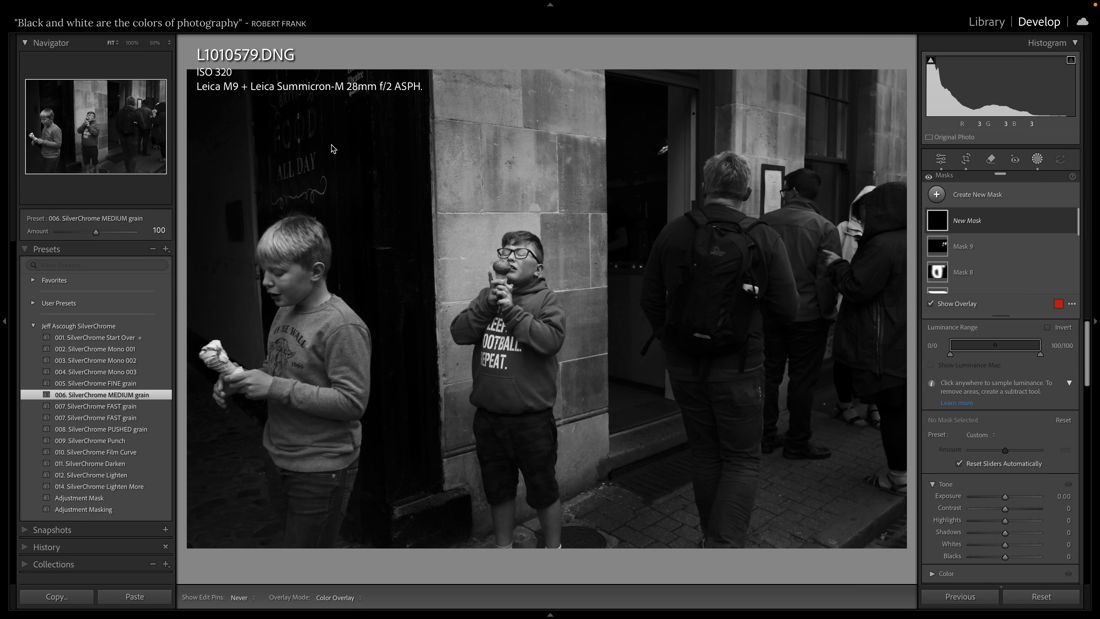
left_click_drag(331, 145, 849, 468)
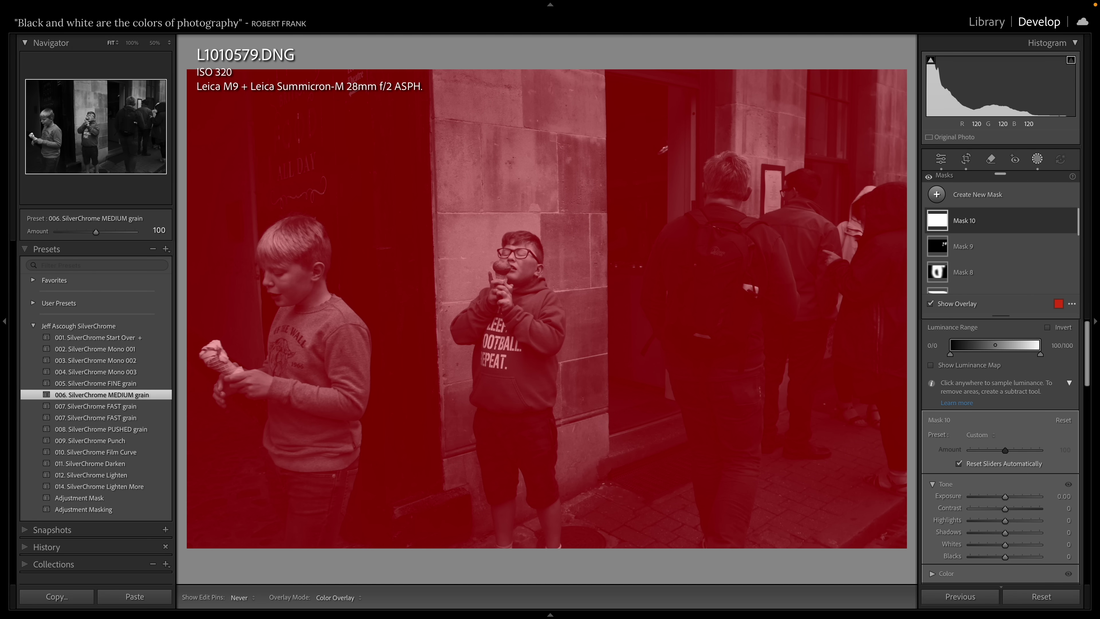
- Save a develop preset 'Mask Adjustment Layer' containing only Mask 10 in the SilverChrome group
left_click(168, 249)
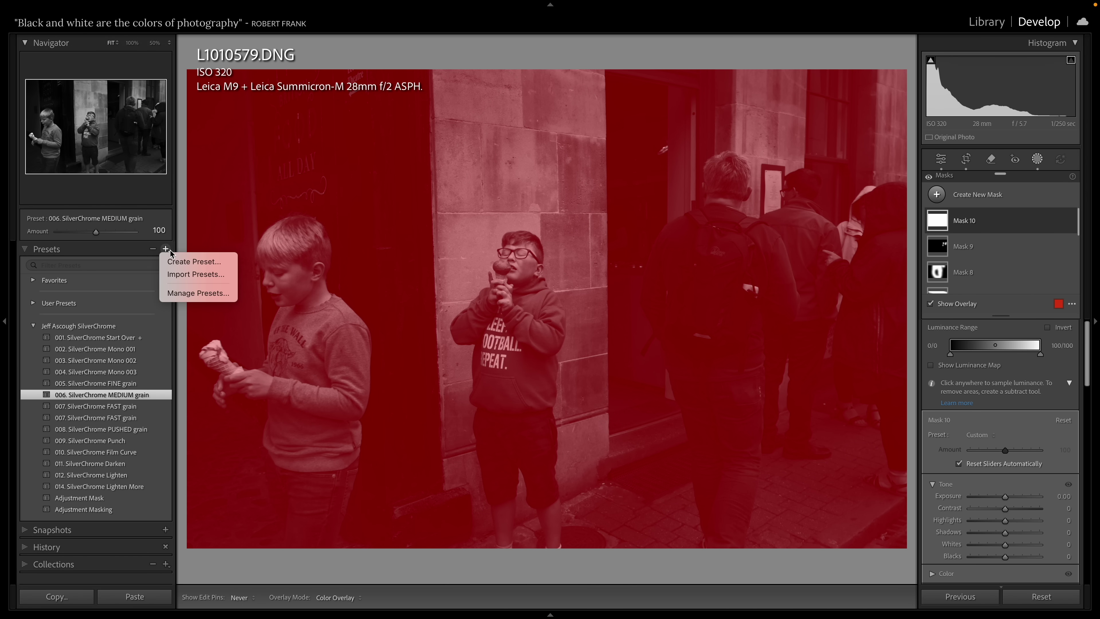
left_click(178, 261)
type("Mask Adjustments L")
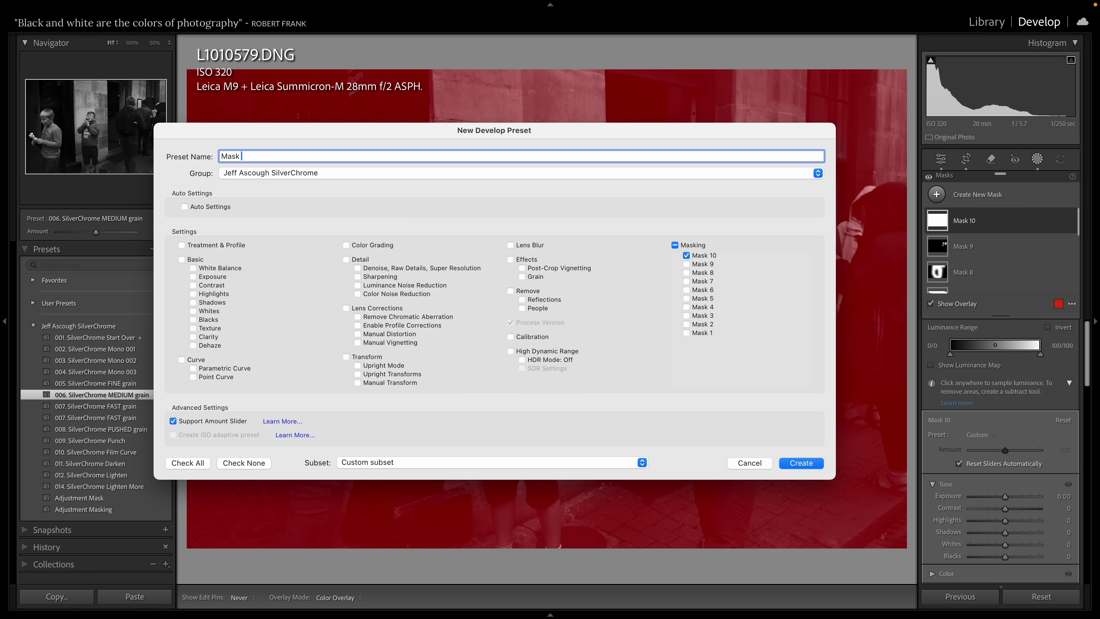
key("BackSpace")
key("BackSpace")
key("BackSpace")
type("Layer")
left_click(807, 463)
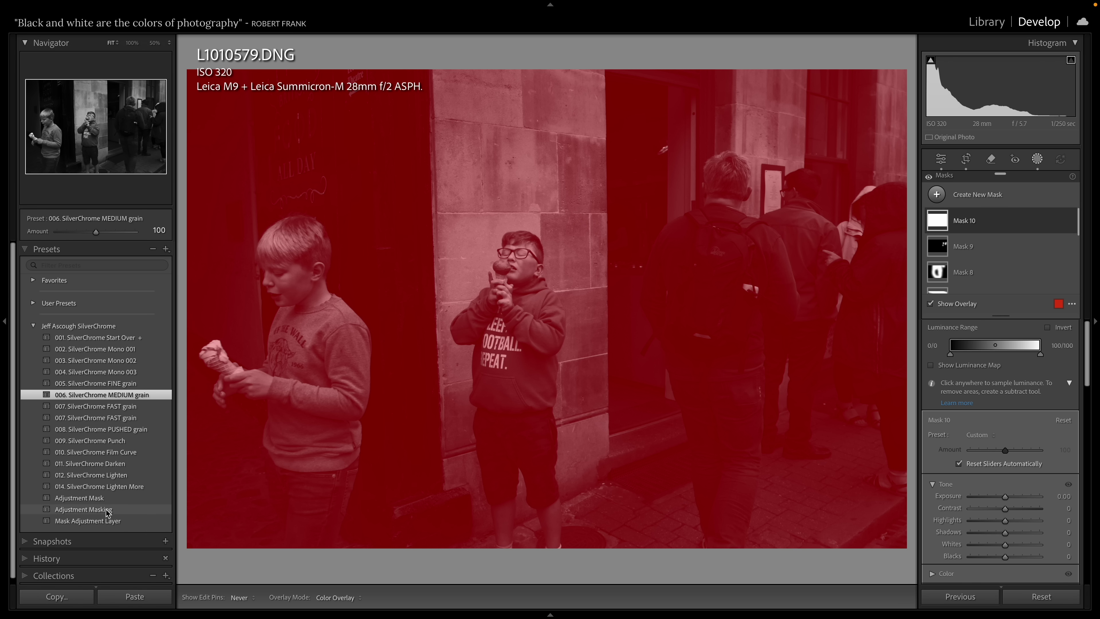
- Delete Mask 10 and re-add a whole-photo mask from the Mask Adjustment Layer preset
key("o")
left_click(973, 221)
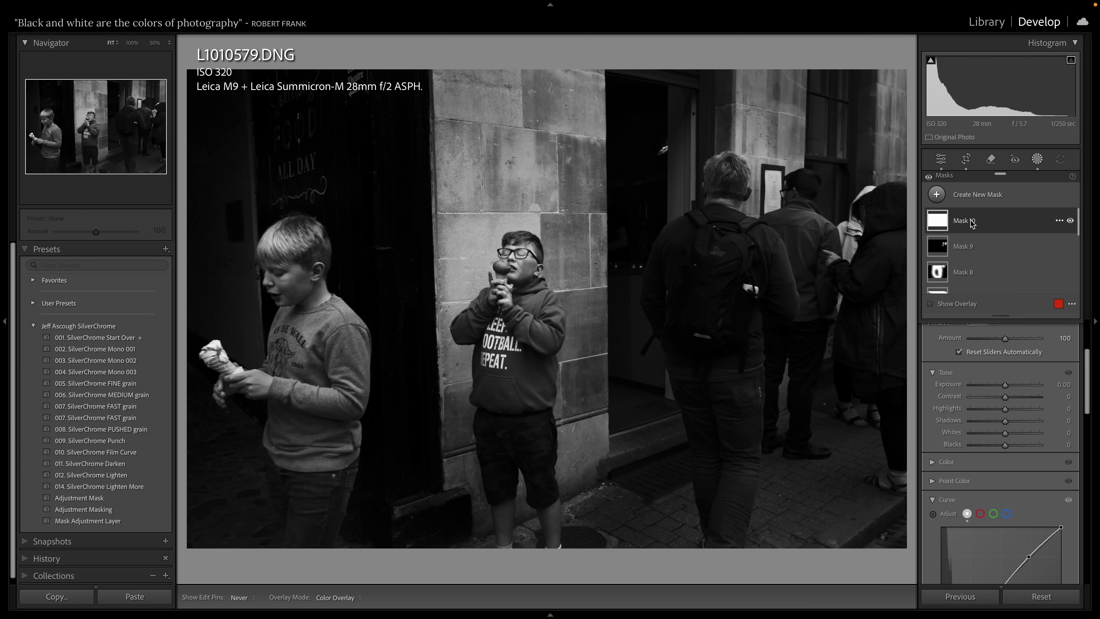
key("Delete")
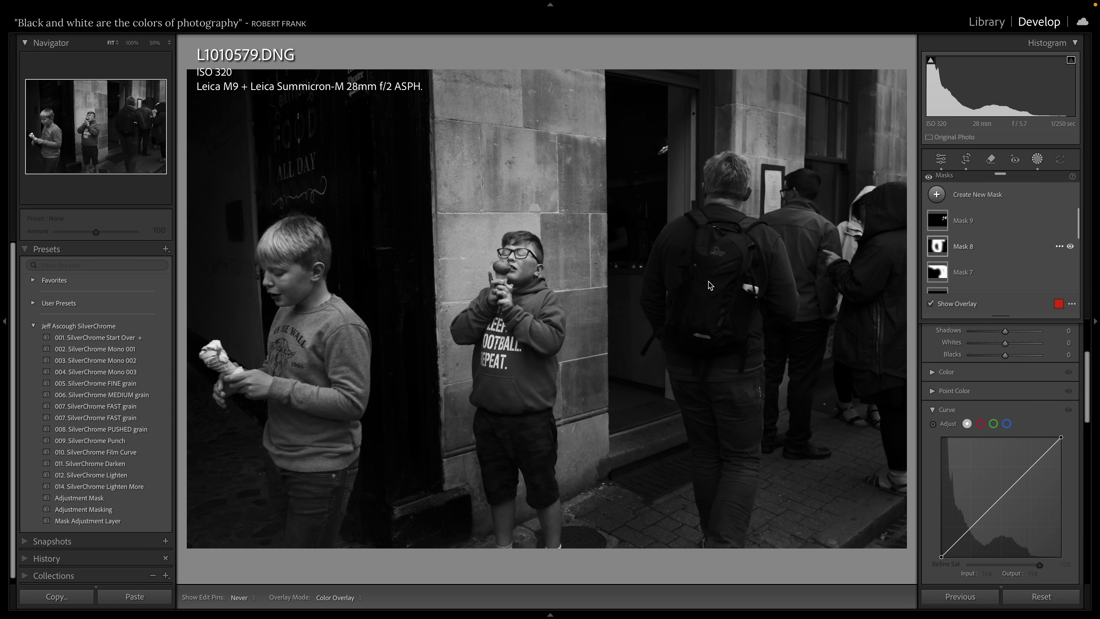
left_click(99, 521)
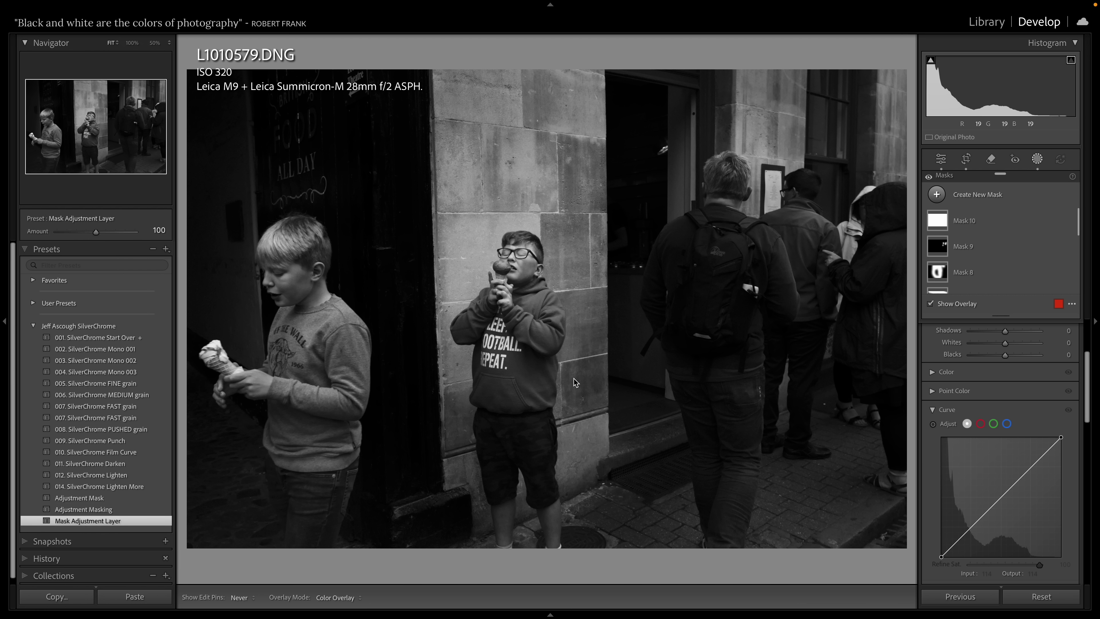
left_click(938, 222)
- Give the new Mask 10 a gentle S-curve with shadows slightly down and highlights slightly up
left_click(938, 224)
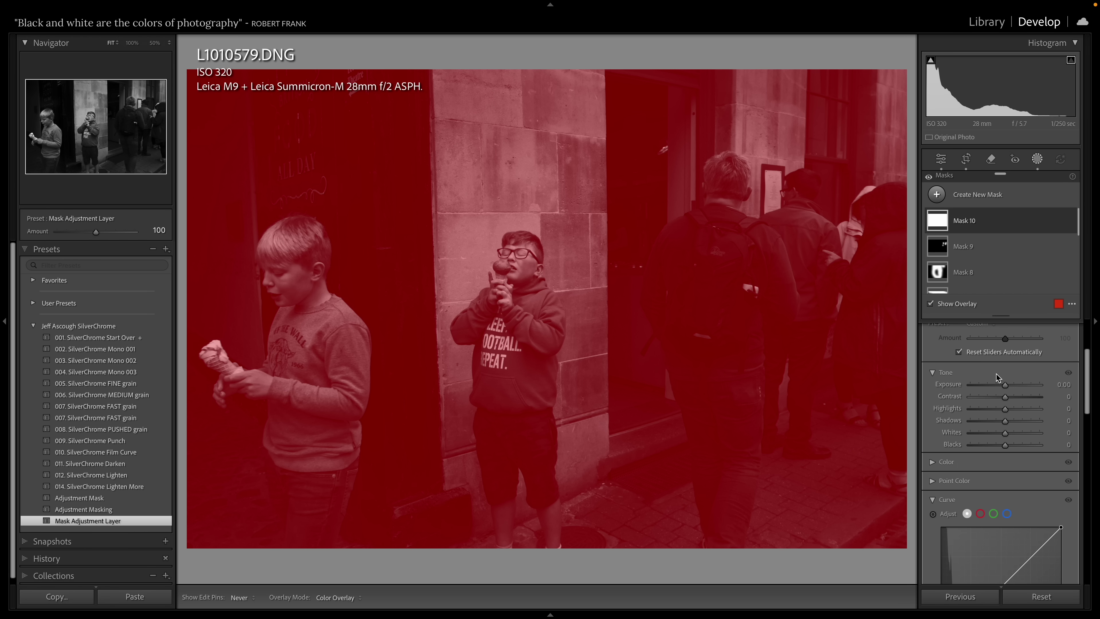
scroll(996, 374, "down", 5)
scroll(996, 374, "up", 1)
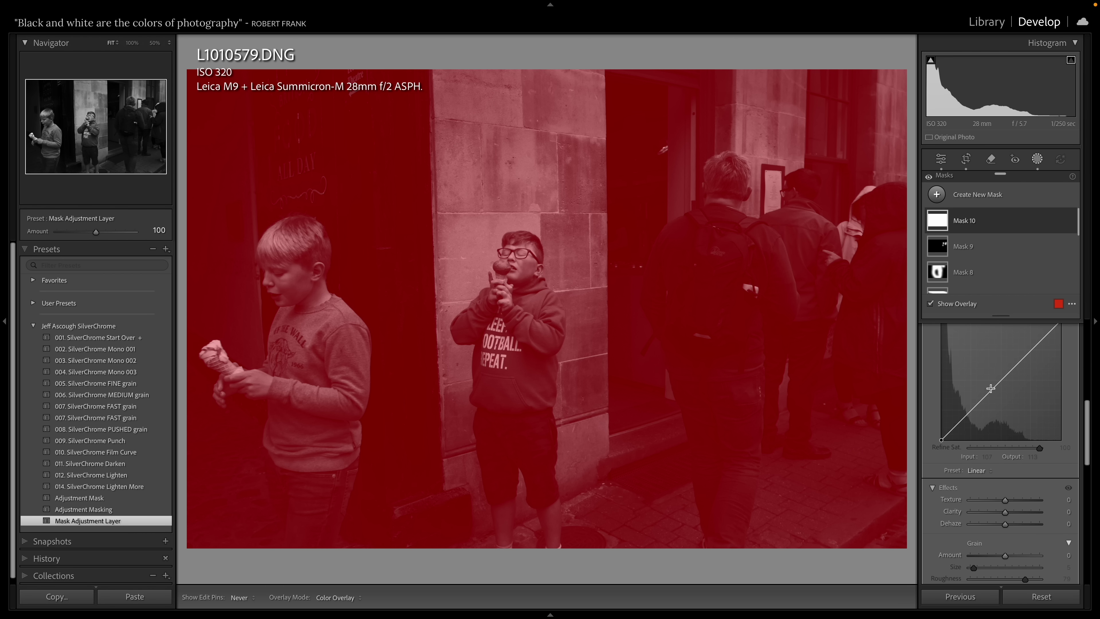
left_click_drag(980, 402, 981, 403)
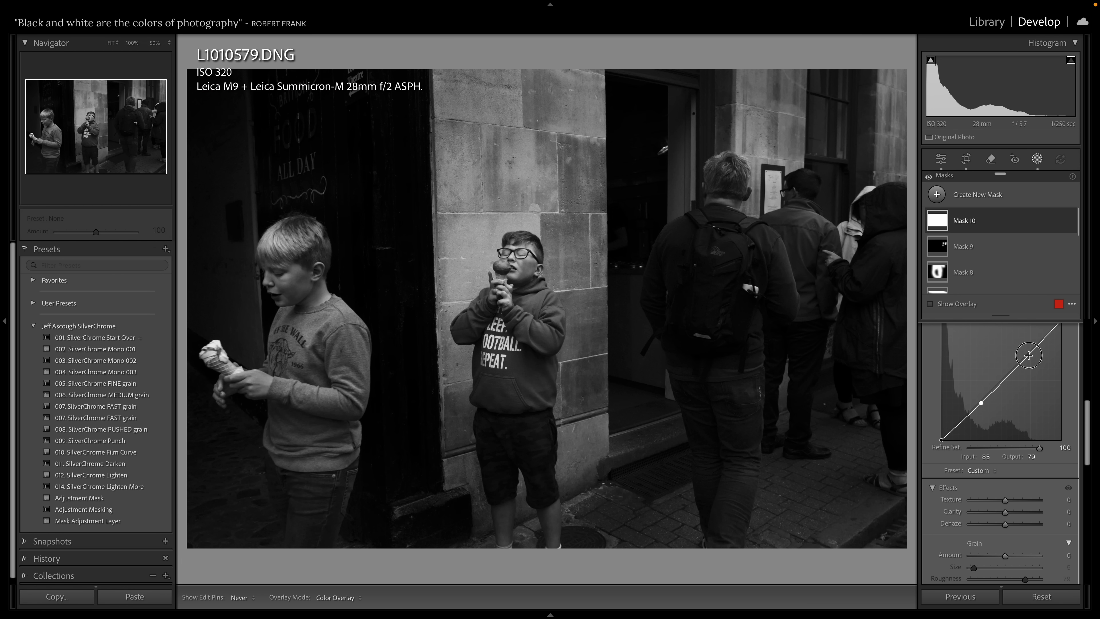
left_click_drag(1024, 360, 1027, 354)
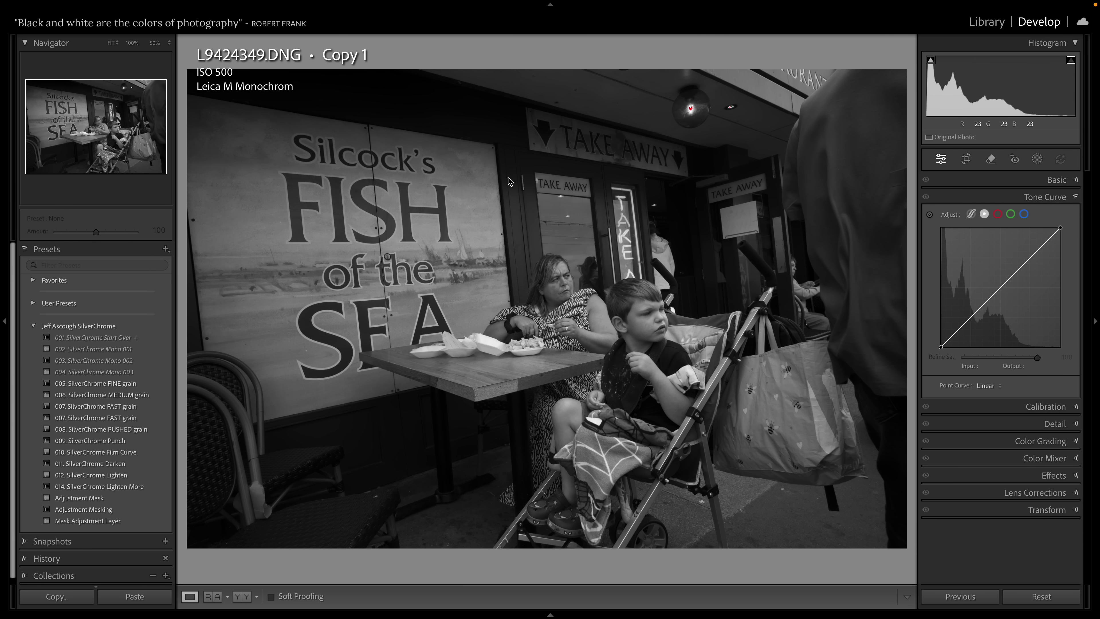
- Rotate the fish shop photo to 3.16 degrees and shift the crop slightly left
left_click(967, 160)
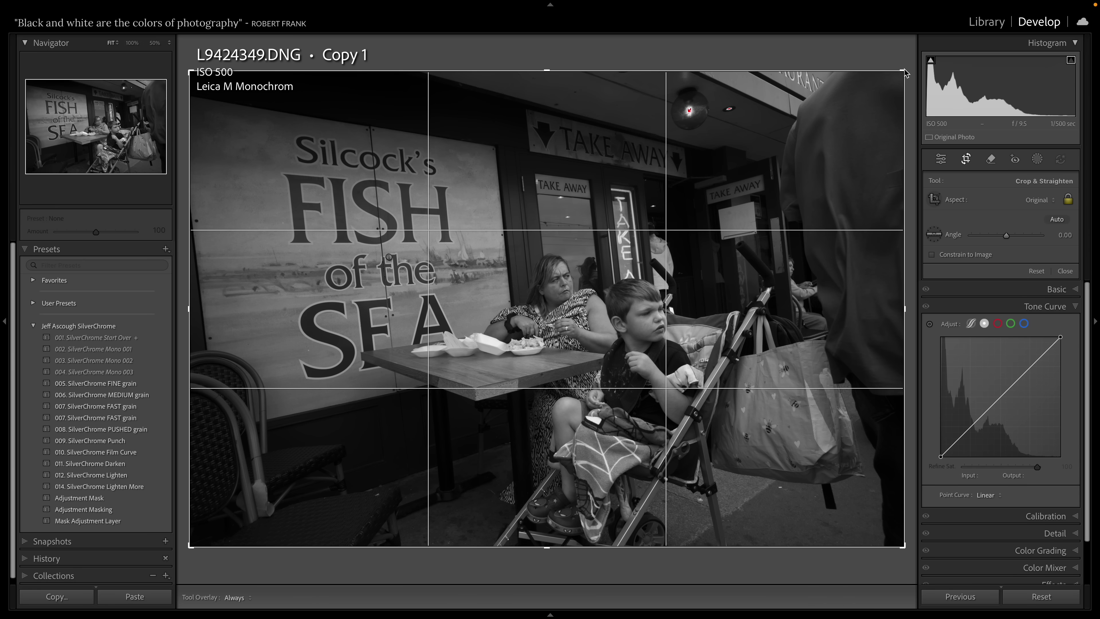
left_click_drag(901, 54, 910, 73)
left_click_drag(822, 167, 810, 167)
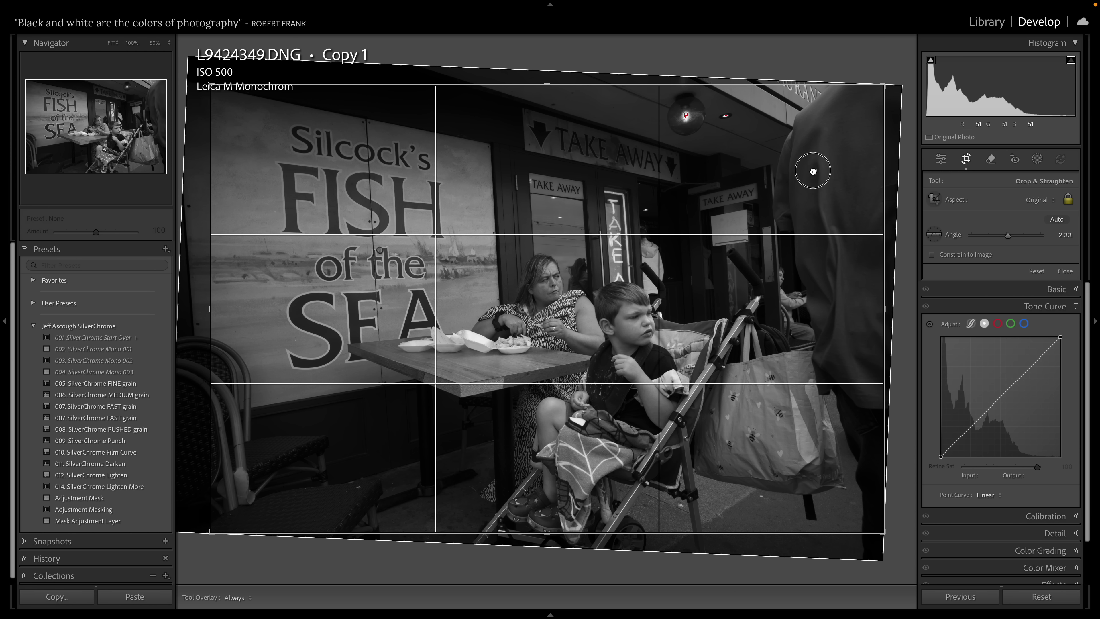
key("Return")
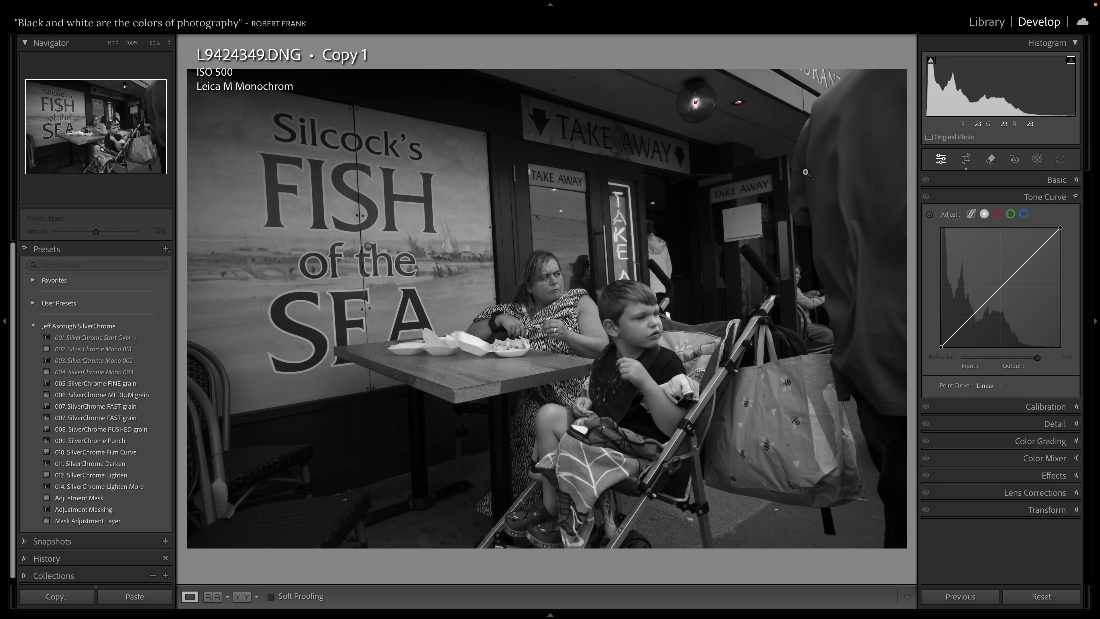
left_click(966, 159)
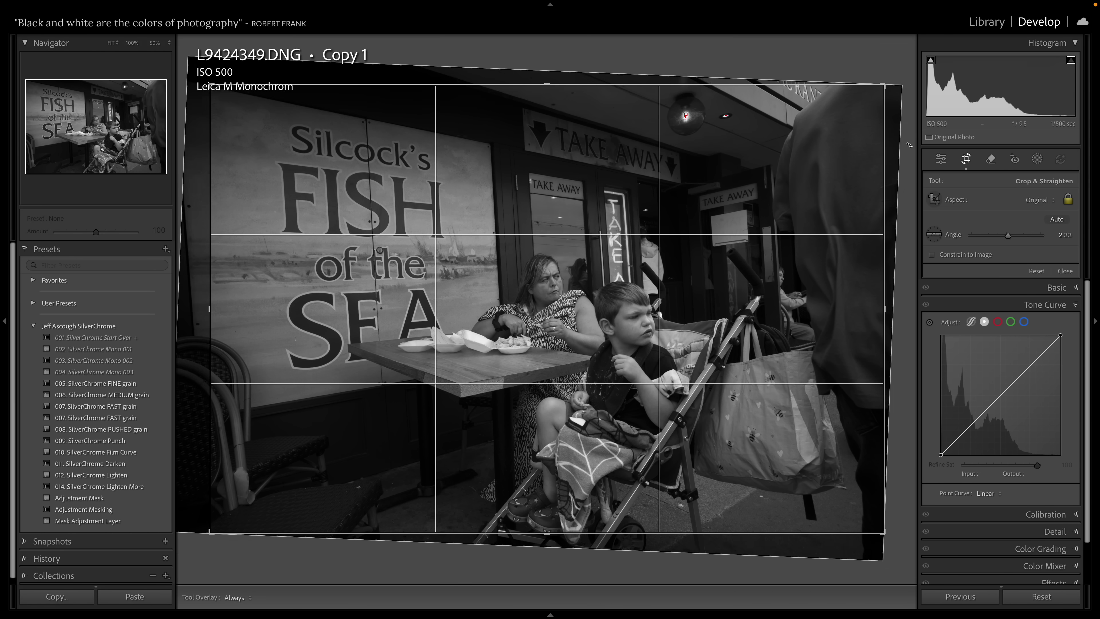
left_click_drag(902, 136, 913, 154)
left_click_drag(827, 188, 798, 179)
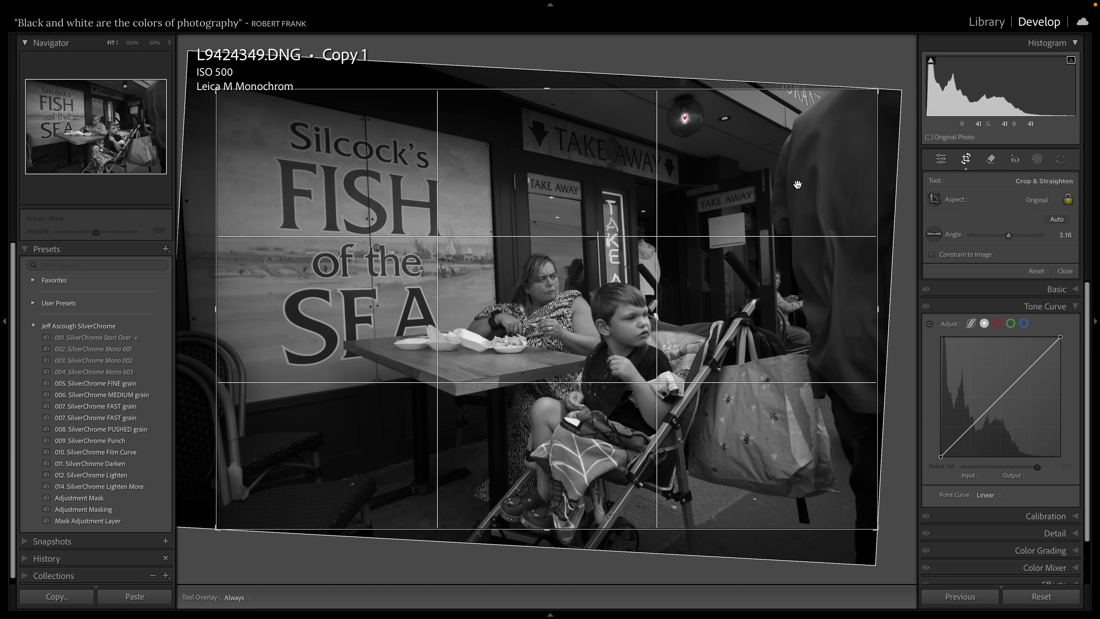
key("Return")
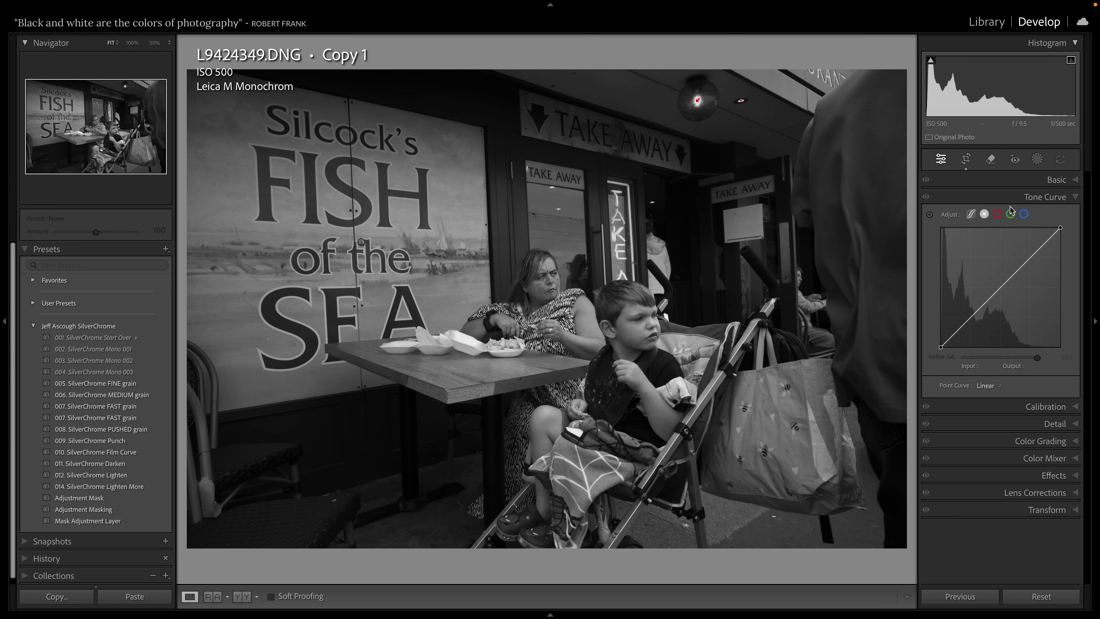
- Expand the Basic panel to show the tone and presence sliders
left_click(1062, 180)
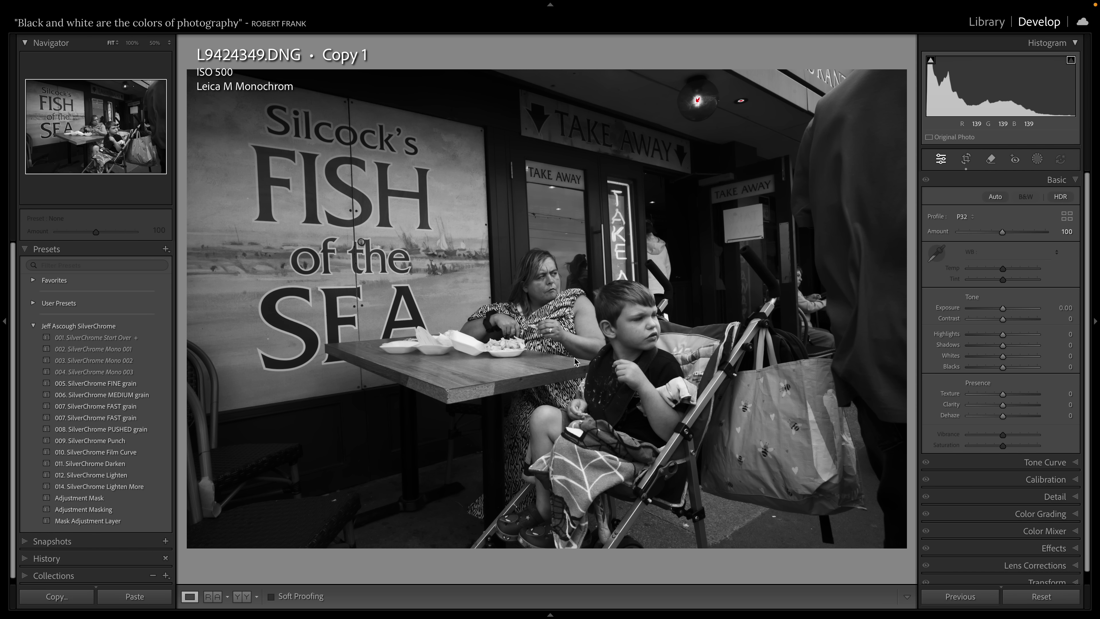
- Zoom to 100% on the woman and boy, then brush Mask 1 over the woman's face
left_click(570, 317)
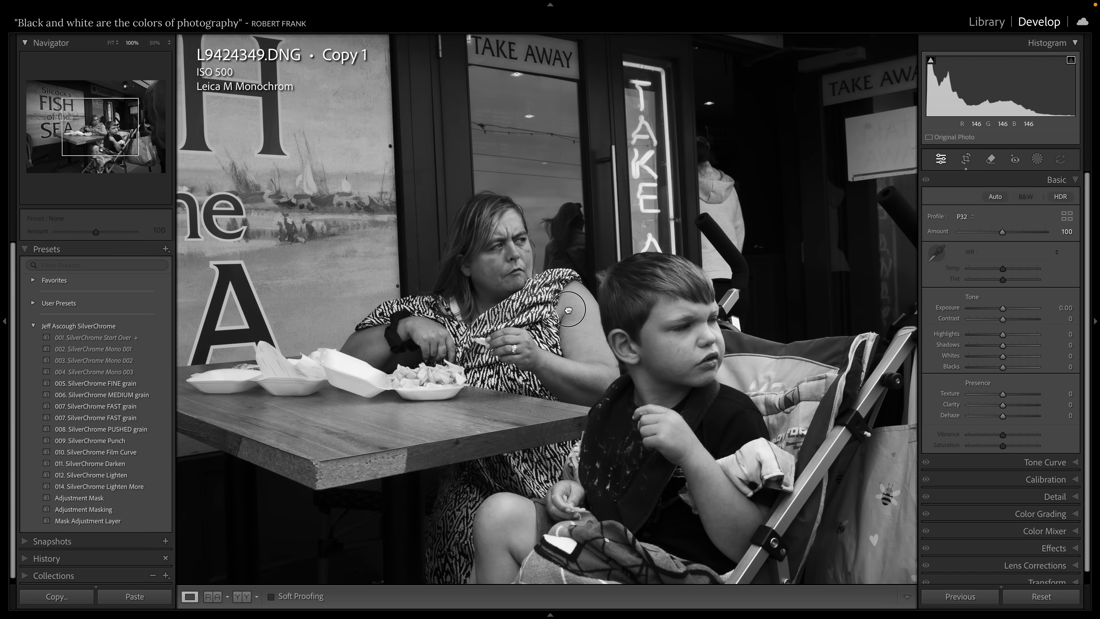
left_click_drag(569, 310, 558, 248)
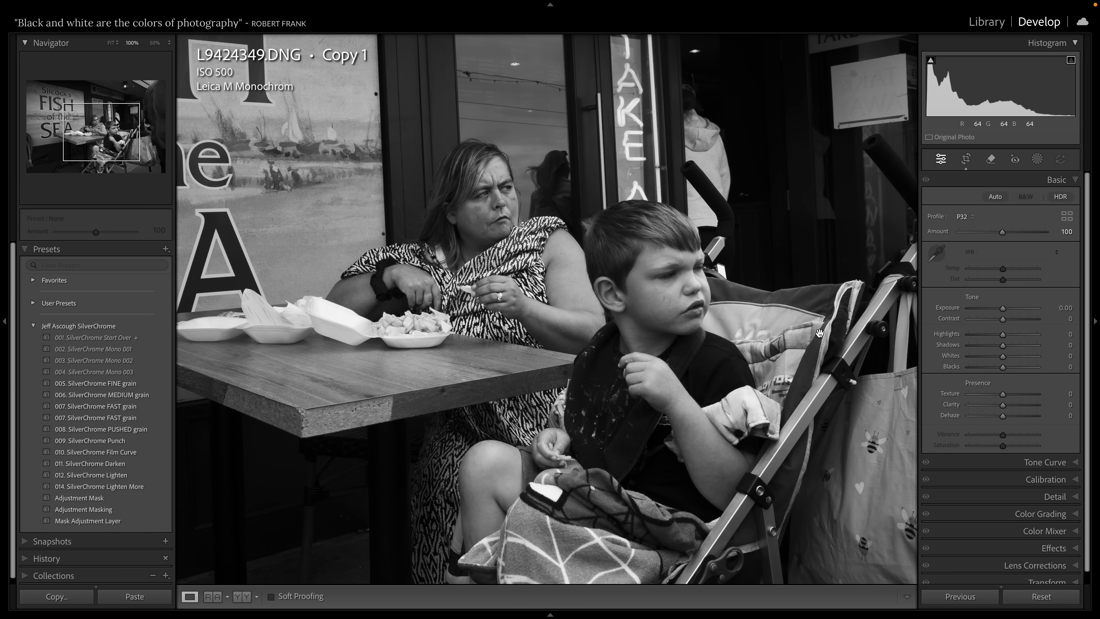
left_click_drag(819, 333, 674, 313)
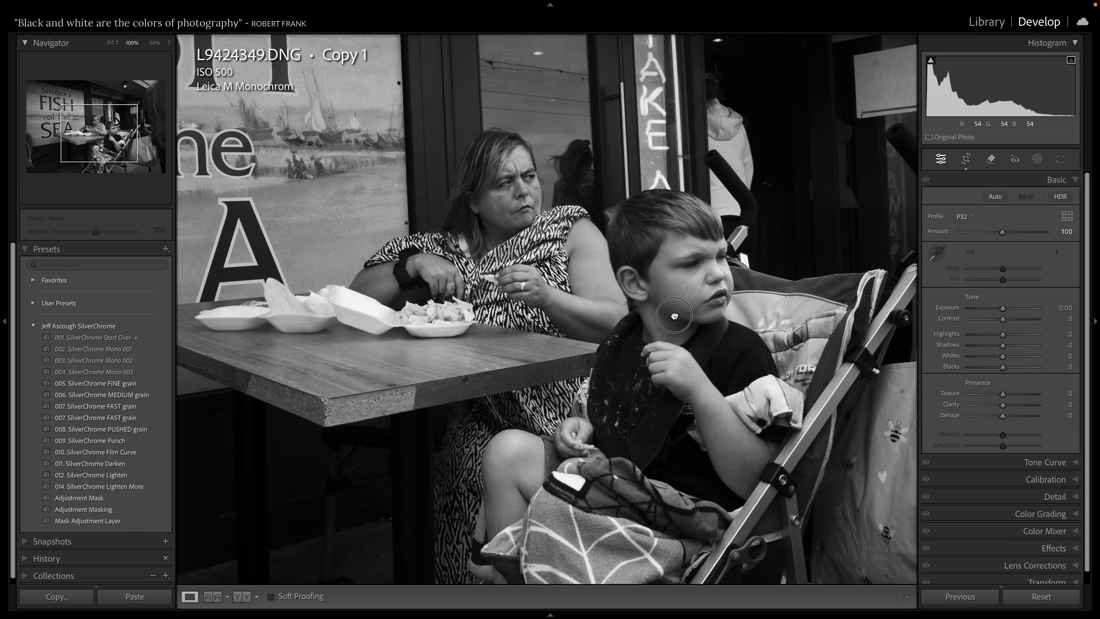
left_click(1054, 498)
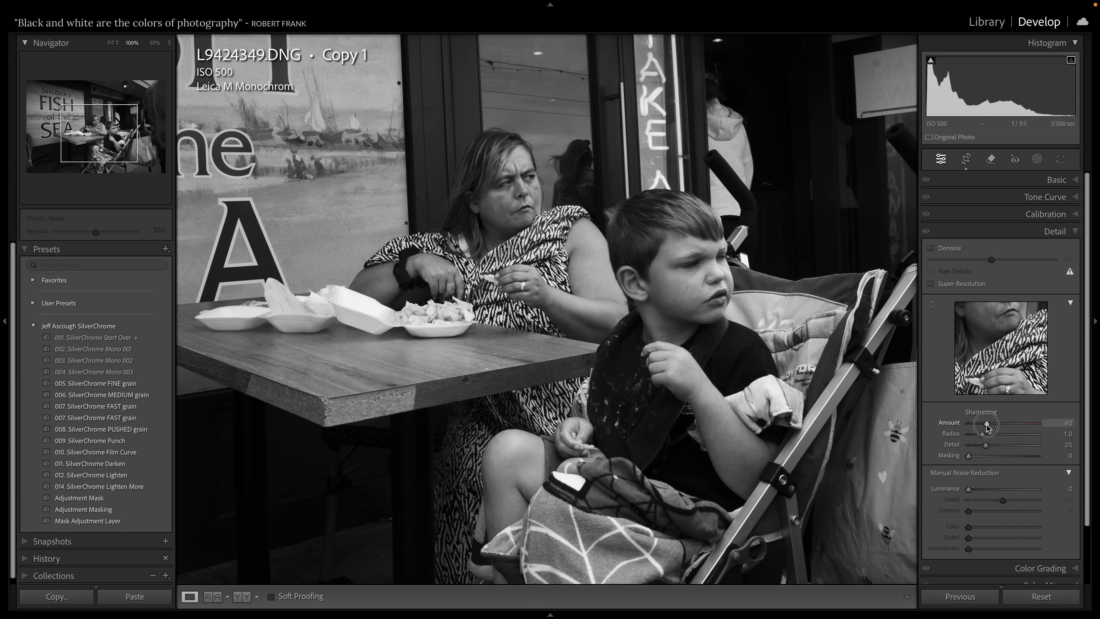
left_click(1065, 180)
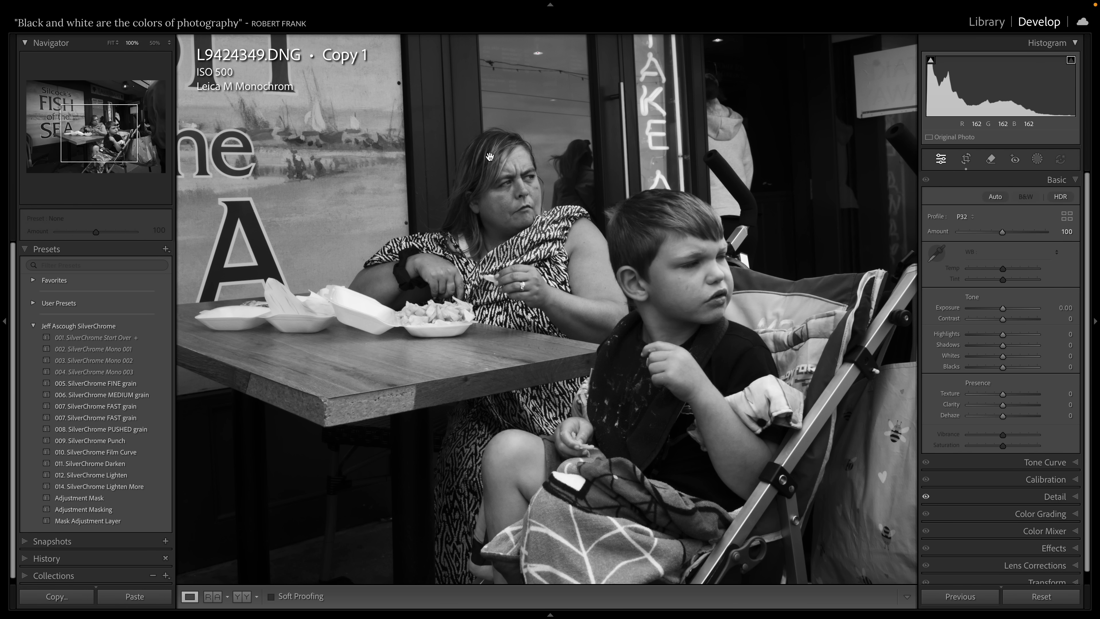
key("shift+w")
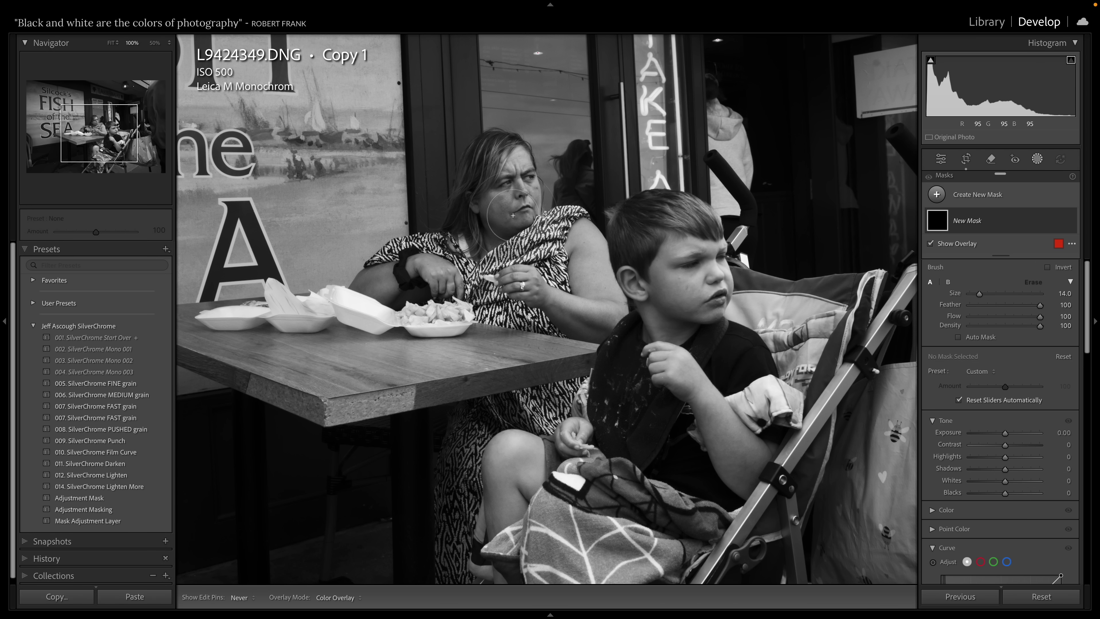
mouse_move(487, 213)
left_mouse_down()
mouse_move(506, 168)
mouse_move(493, 224)
left_mouse_up()
- Set Mask 1's Clarity to 22 and brush it over the boy's eye area
scroll(1035, 359, "down", 2)
scroll(1034, 359, "down", 8)
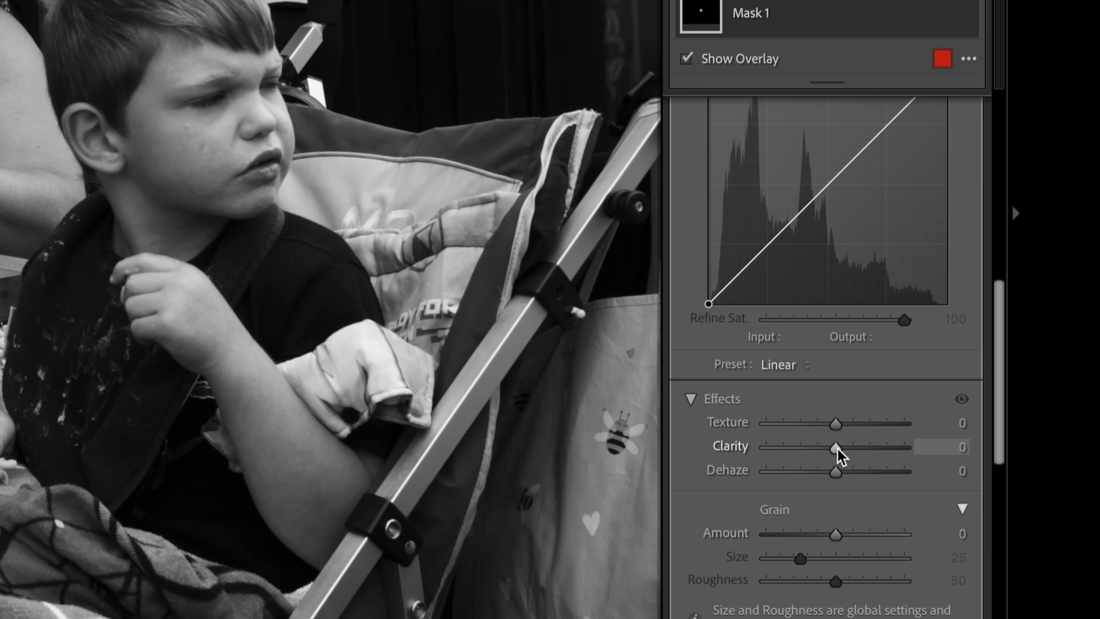
left_click(1005, 440)
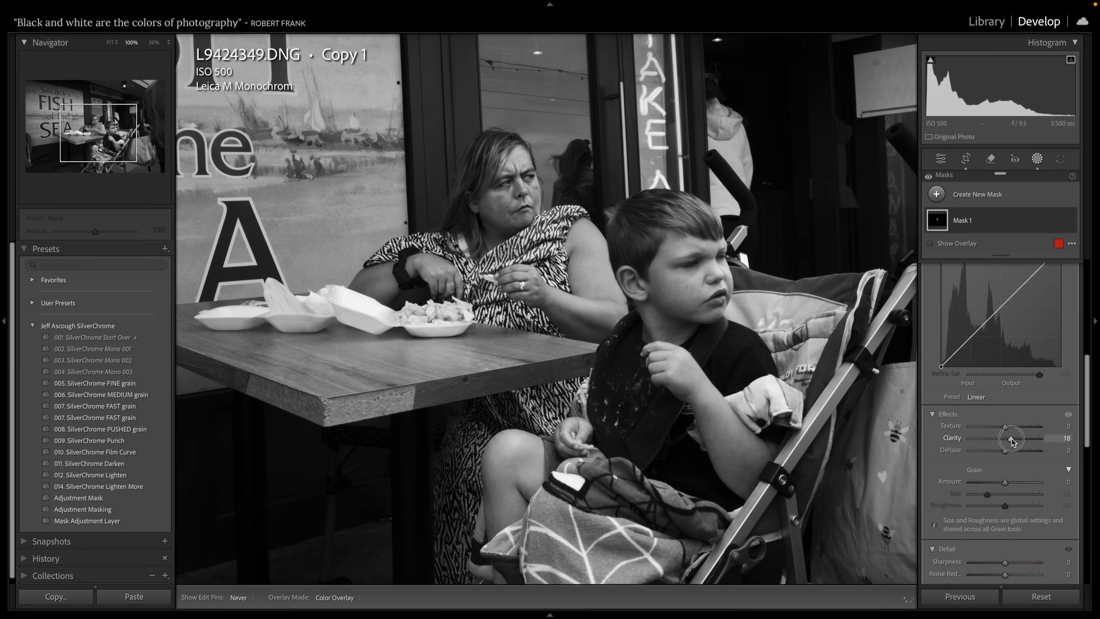
left_click_drag(837, 449, 853, 450)
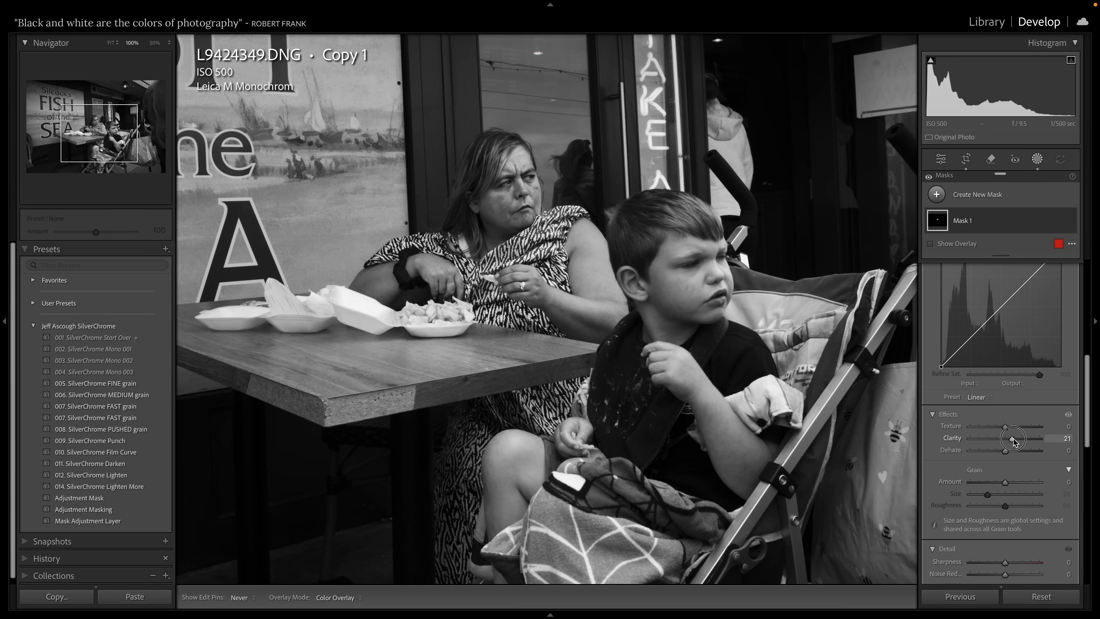
left_click_drag(1014, 441, 1014, 440)
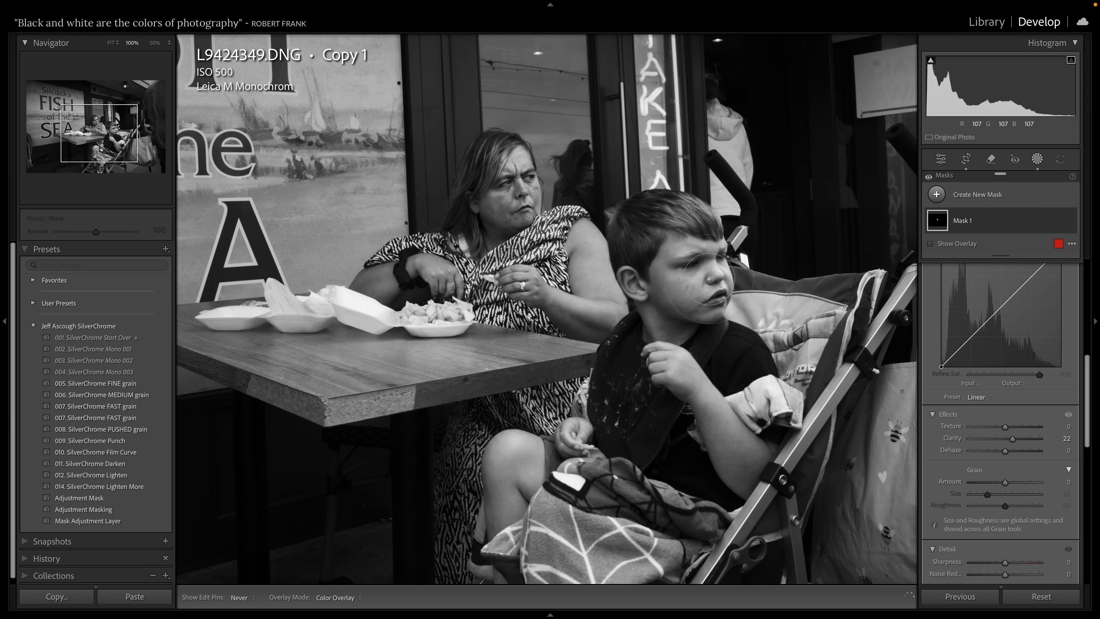
left_click(676, 264)
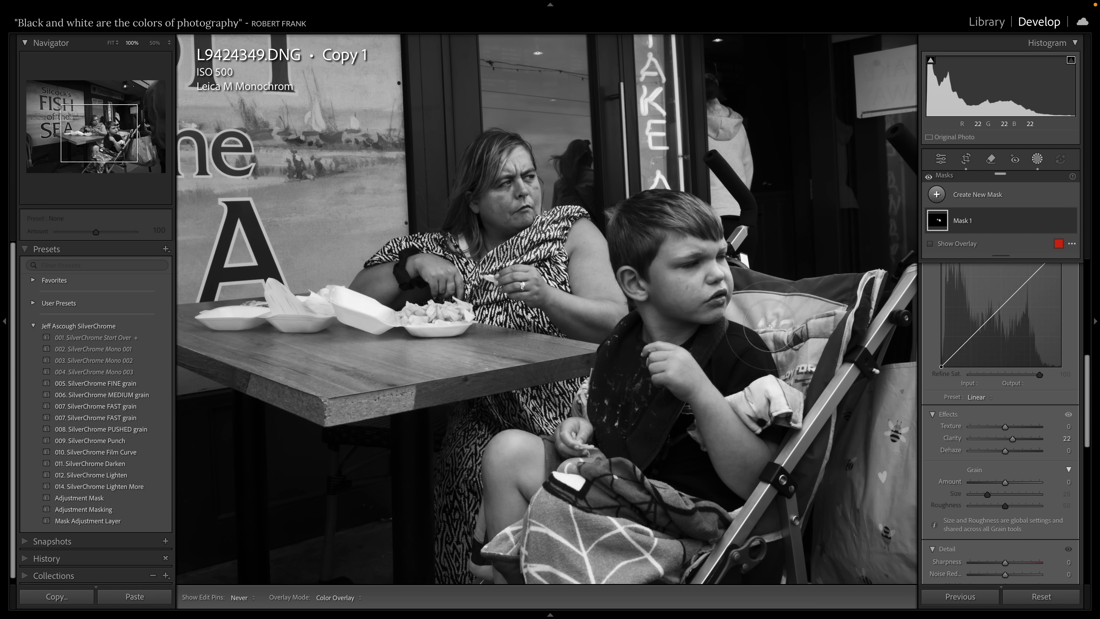
- Paint Mask 2 over the A and the dishes and adjust its curve
key("k")
left_click_drag(197, 310, 464, 319)
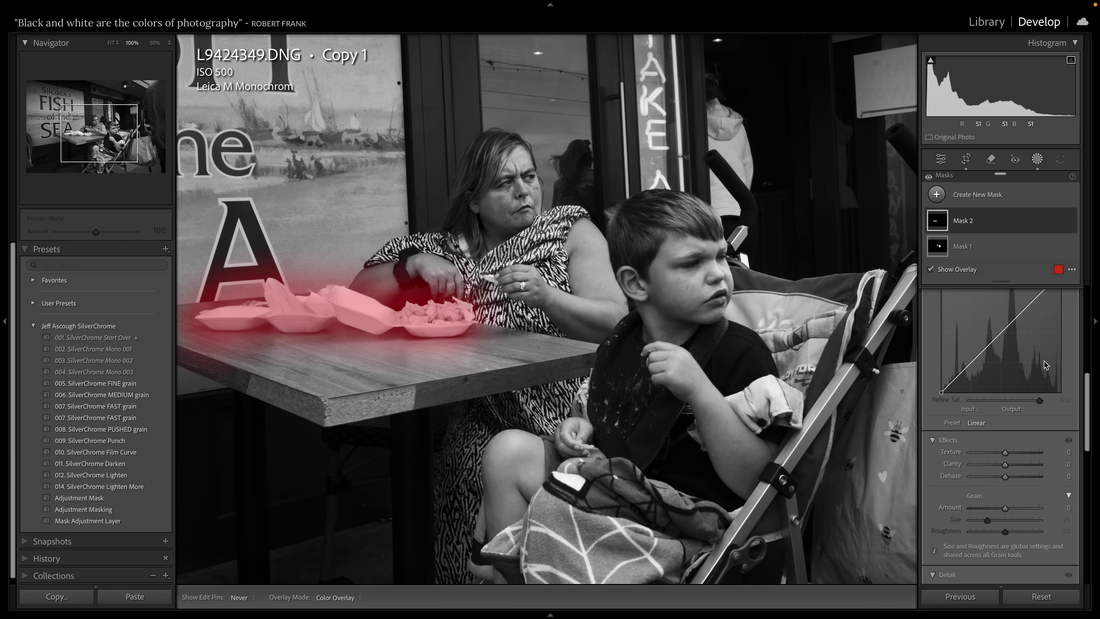
scroll(1046, 365, "up", 3)
key("o")
left_click_drag(1030, 355, 1036, 370)
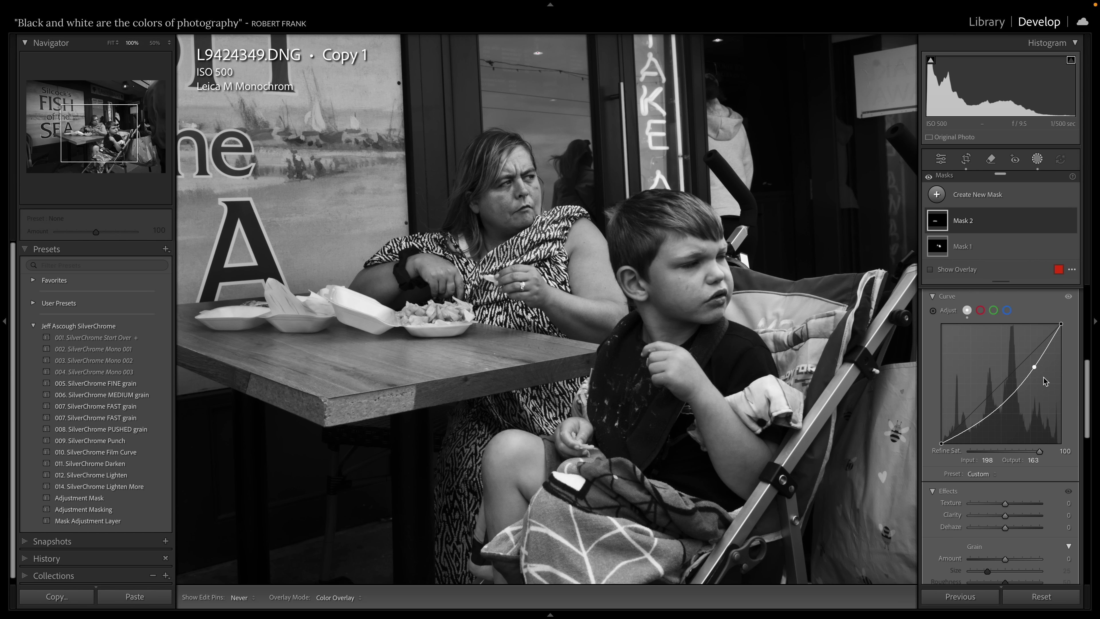
- Paint Mask 3 over the woman's shoulder and arm, slightly darkening its highlights
key("m")
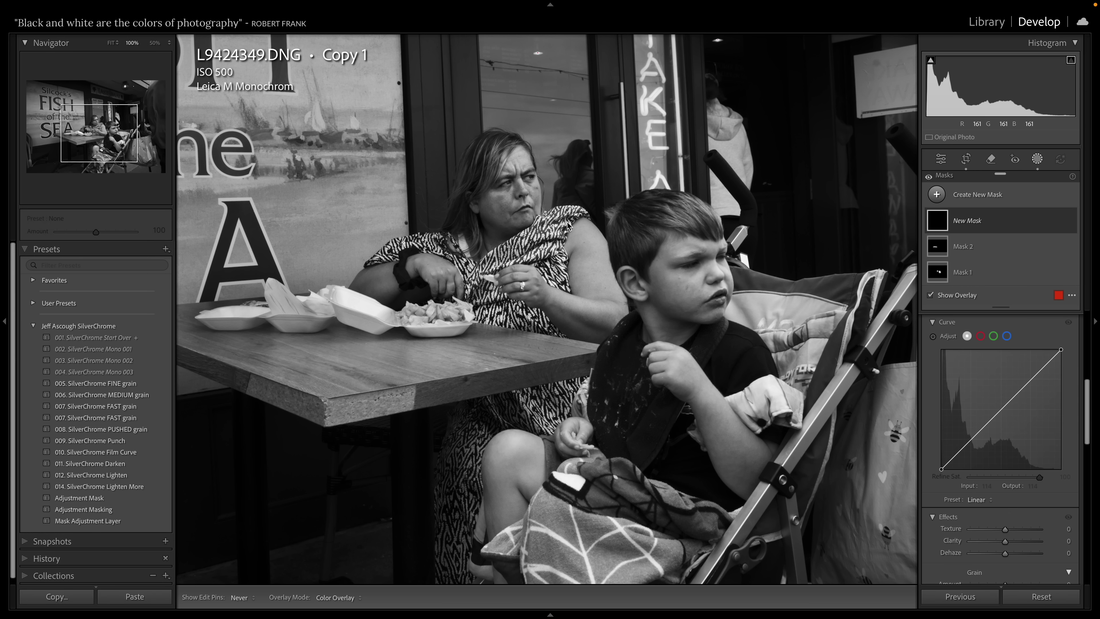
mouse_move(583, 226)
left_mouse_down()
mouse_move(593, 301)
mouse_move(611, 327)
mouse_move(556, 308)
left_mouse_up()
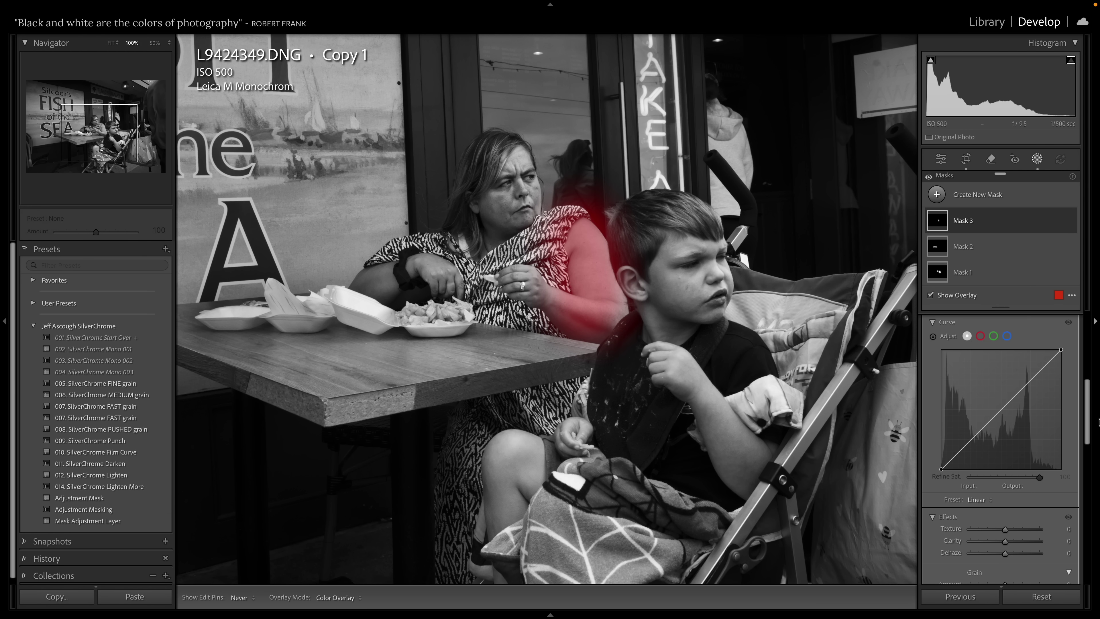
left_click_drag(1033, 380, 1032, 383)
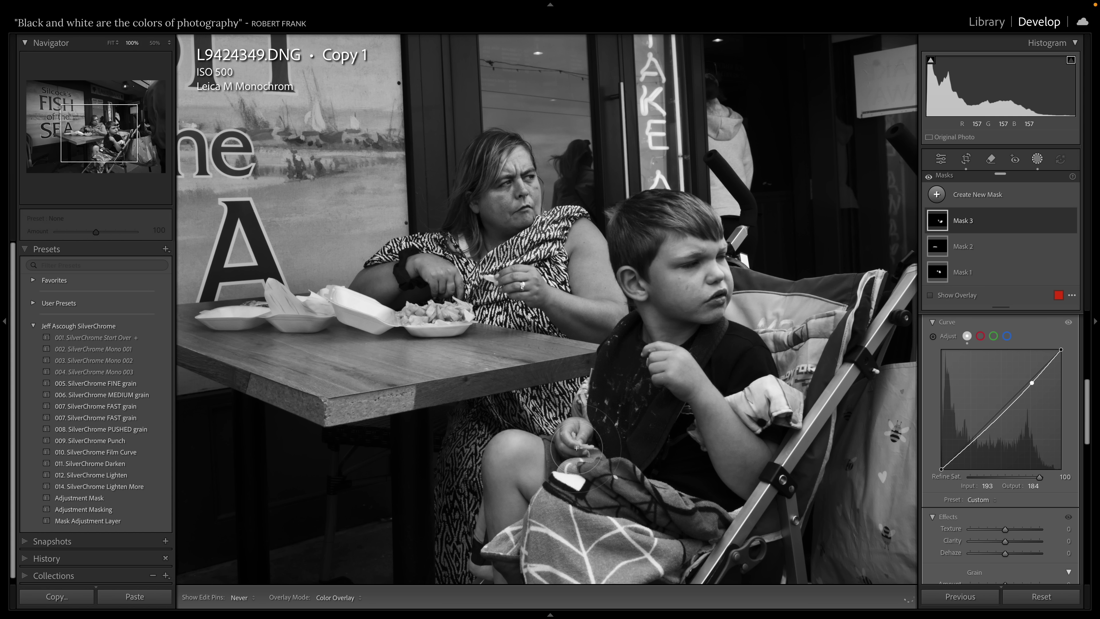
left_click_drag(535, 517, 553, 516)
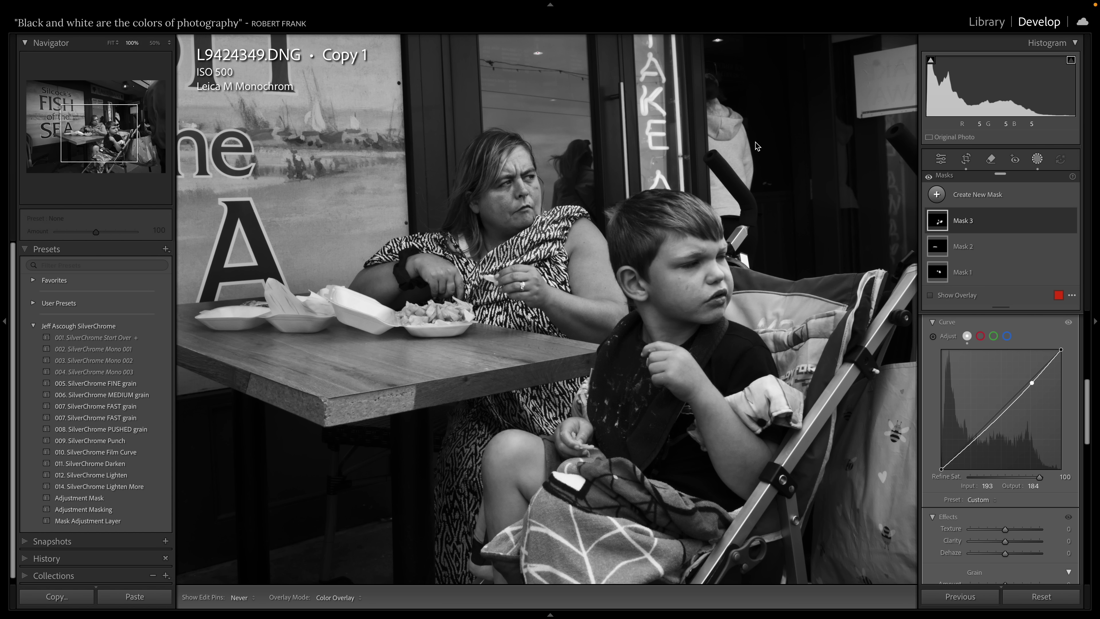
- Paint Mask 4 over the pale hoodie and pull its curve point down to 212/175
key("k")
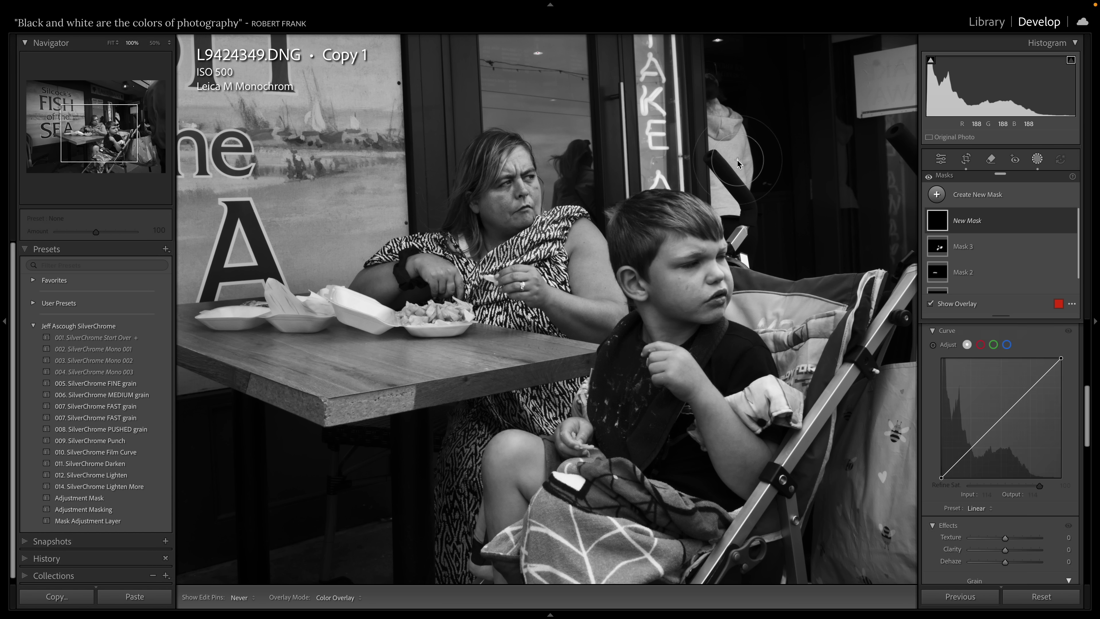
mouse_move(730, 187)
left_mouse_down()
mouse_move(739, 191)
mouse_move(732, 82)
left_mouse_up()
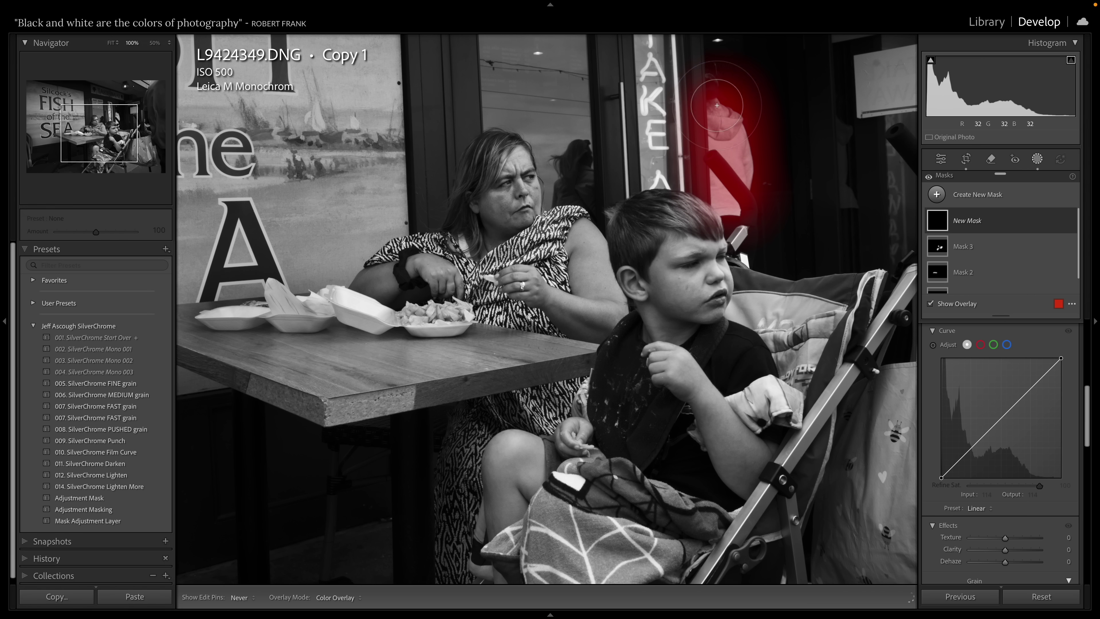
left_click(1036, 384)
left_click_drag(1038, 385, 1042, 396)
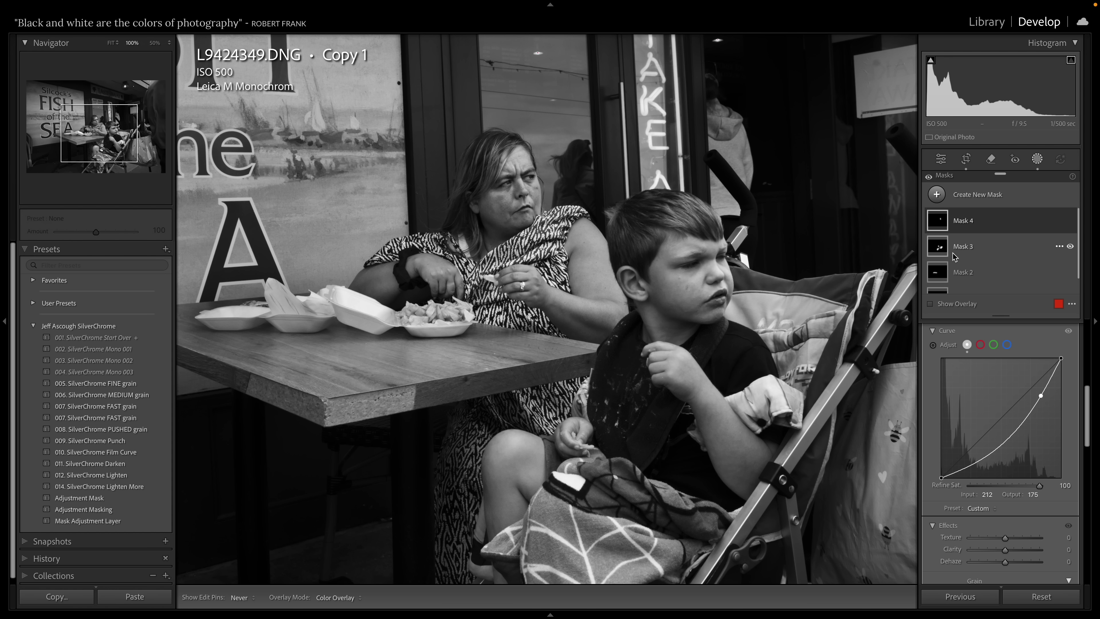
- Fit the photo in view and set global Blacks -15, Whites +21 using the clipping preview
left_click(111, 42)
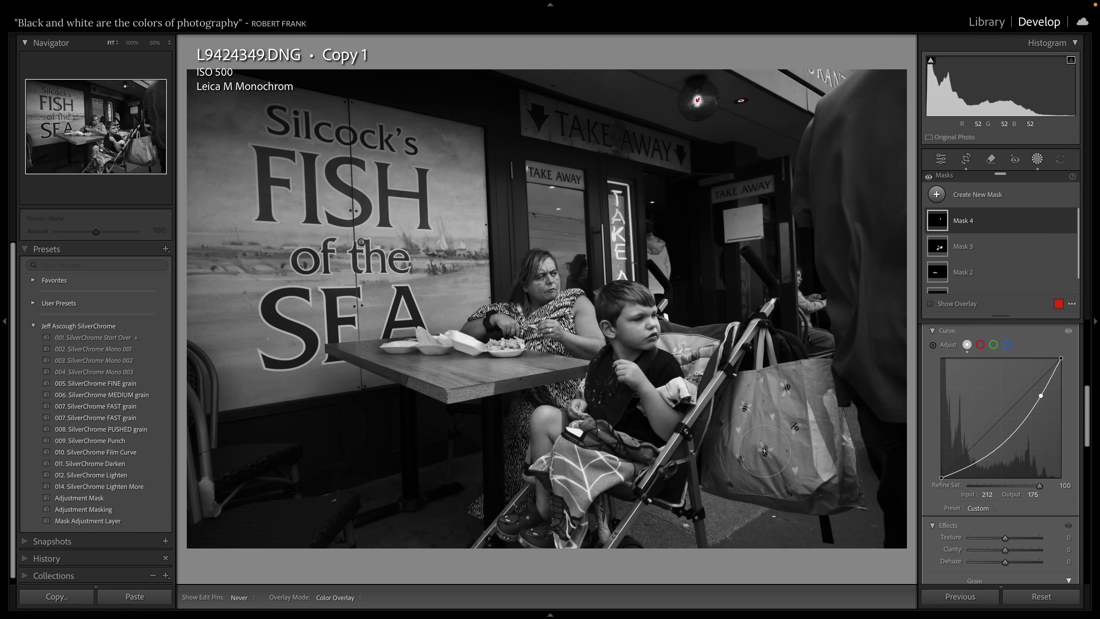
left_click(941, 159)
left_click(1004, 358)
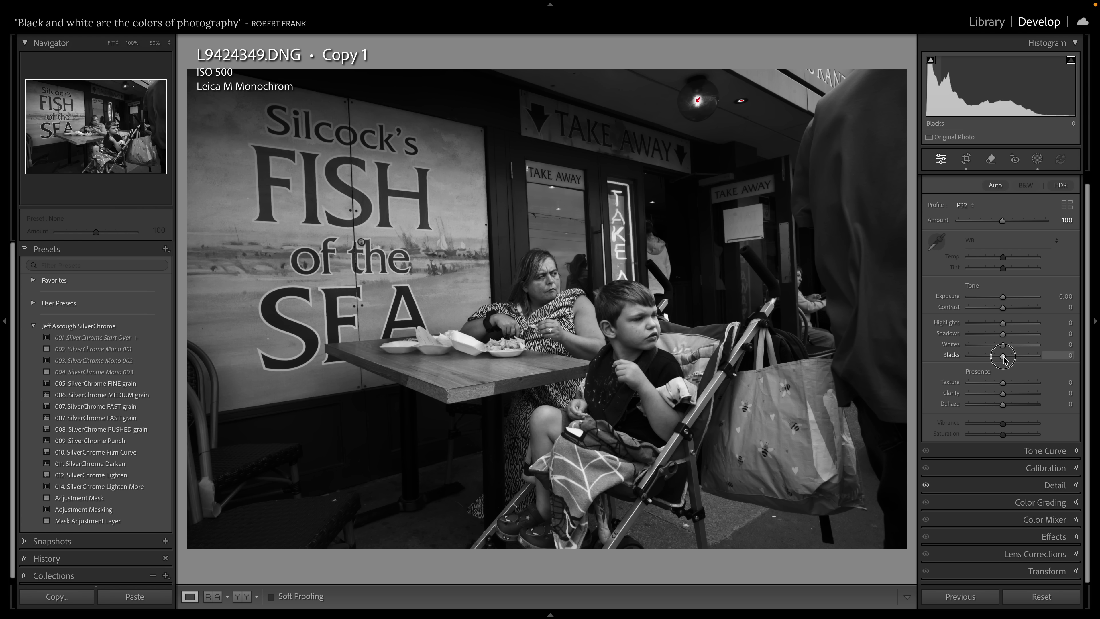
key("alt")
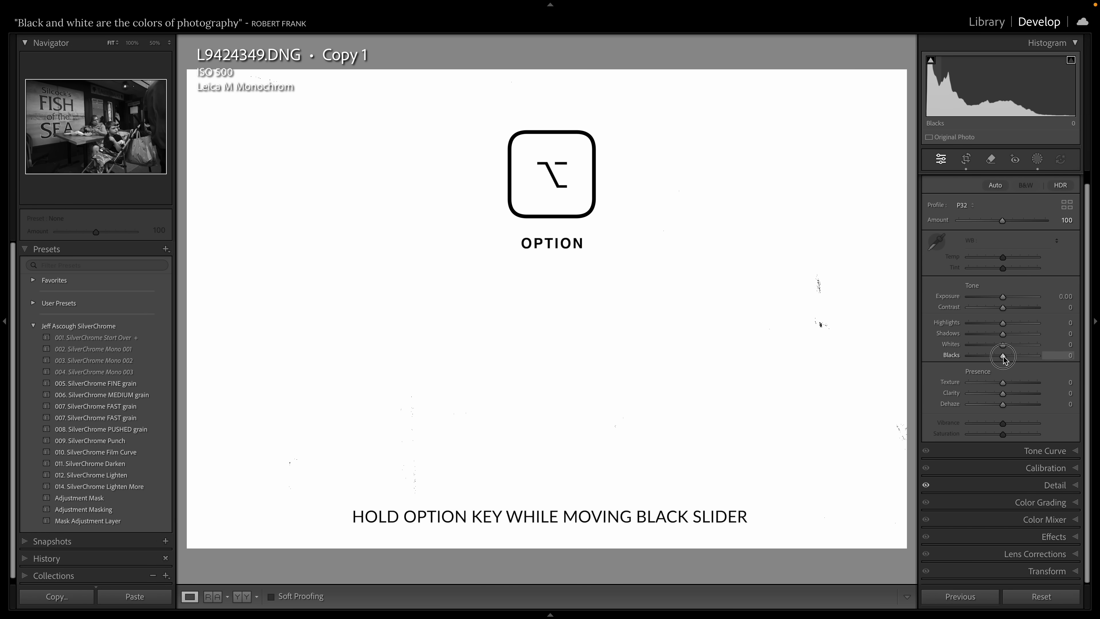
left_click_drag(1004, 357, 1013, 348)
left_click(1004, 345, "alt")
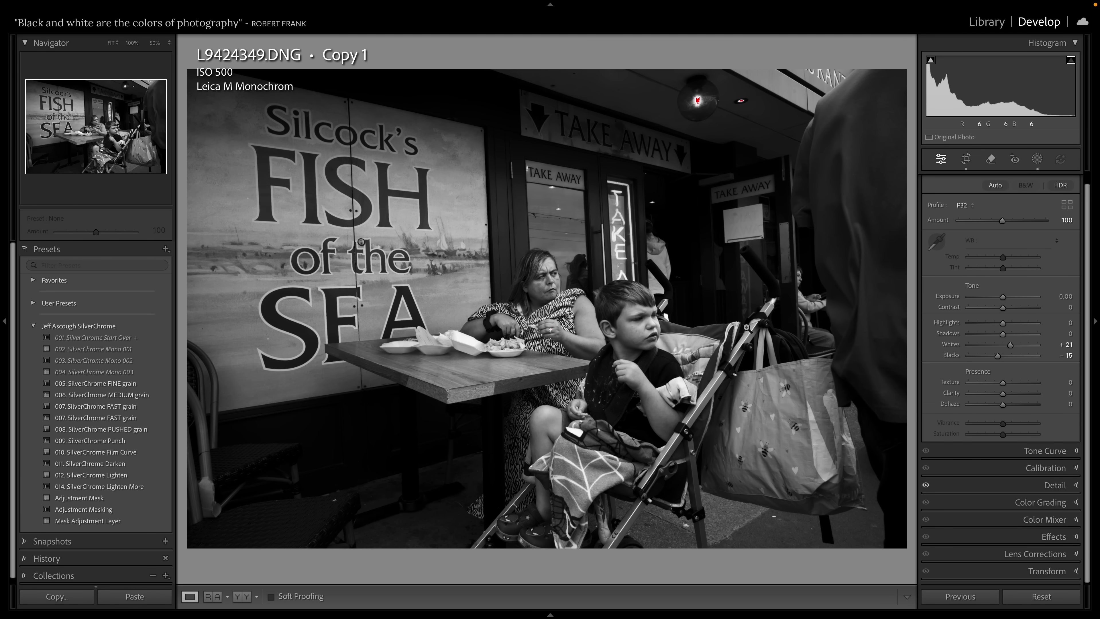
- Brush a new mask along the top, right and bottom edges and darken it with a curve point at 142/105
key("k")
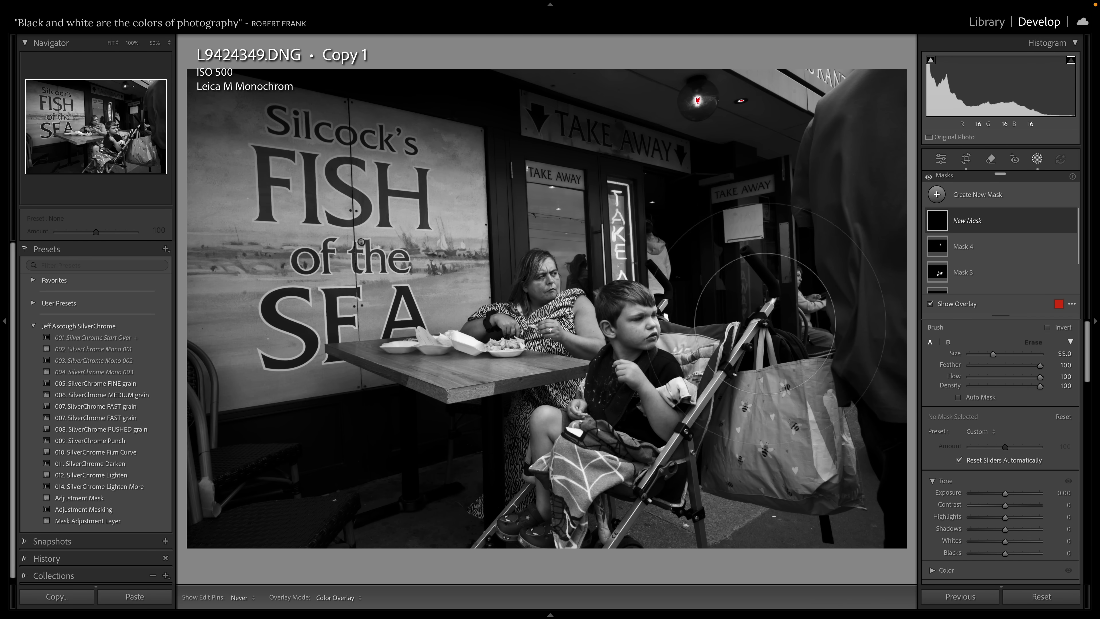
scroll(572, 82, "up", 5)
mouse_move(572, 82)
left_mouse_down()
mouse_move(935, 461)
mouse_move(891, 453)
mouse_move(792, 565)
mouse_move(221, 602)
mouse_move(205, 438)
mouse_move(168, 309)
mouse_move(281, 222)
mouse_move(348, 241)
mouse_move(391, 190)
mouse_move(411, 113)
mouse_move(549, 81)
mouse_move(908, 101)
mouse_move(168, 470)
left_mouse_up()
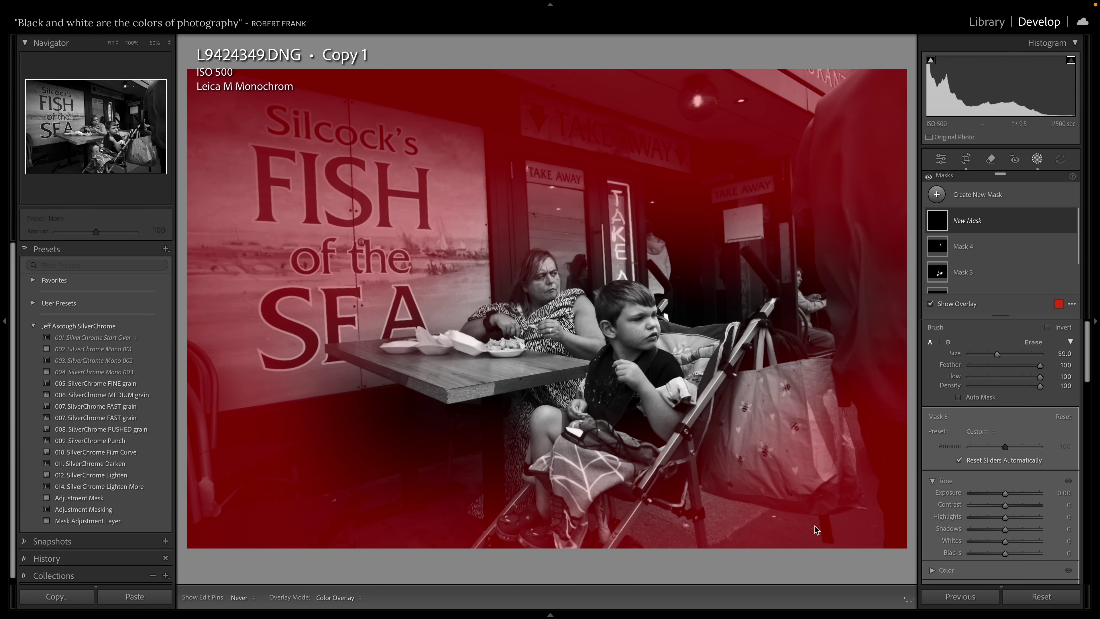
scroll(1025, 439, "down", 5)
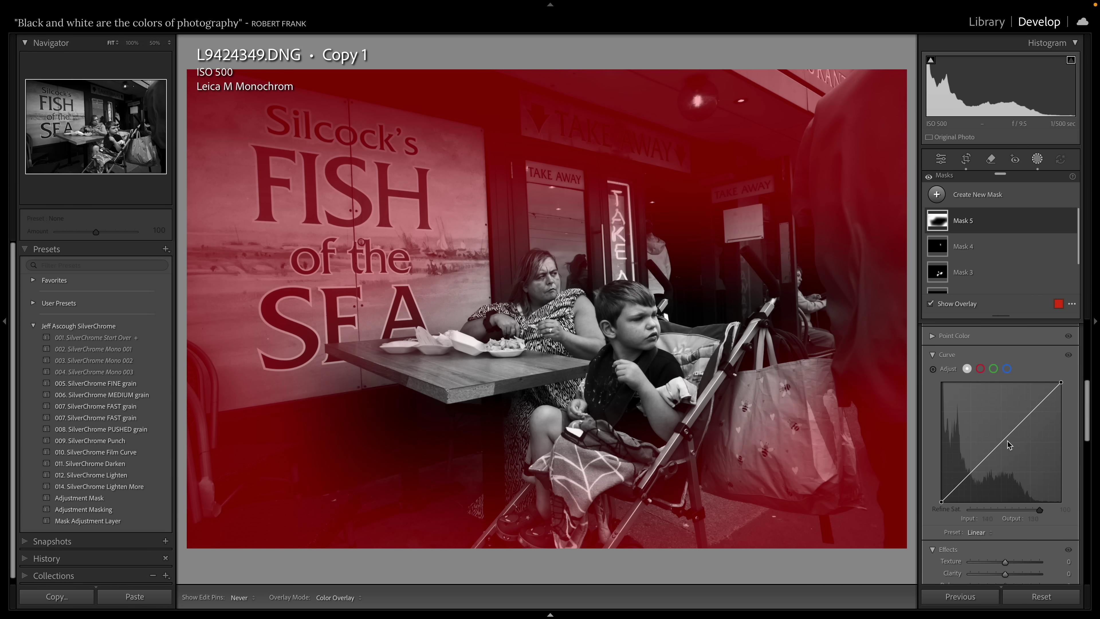
left_click(1003, 441)
key("o")
left_click_drag(1003, 441, 1007, 452)
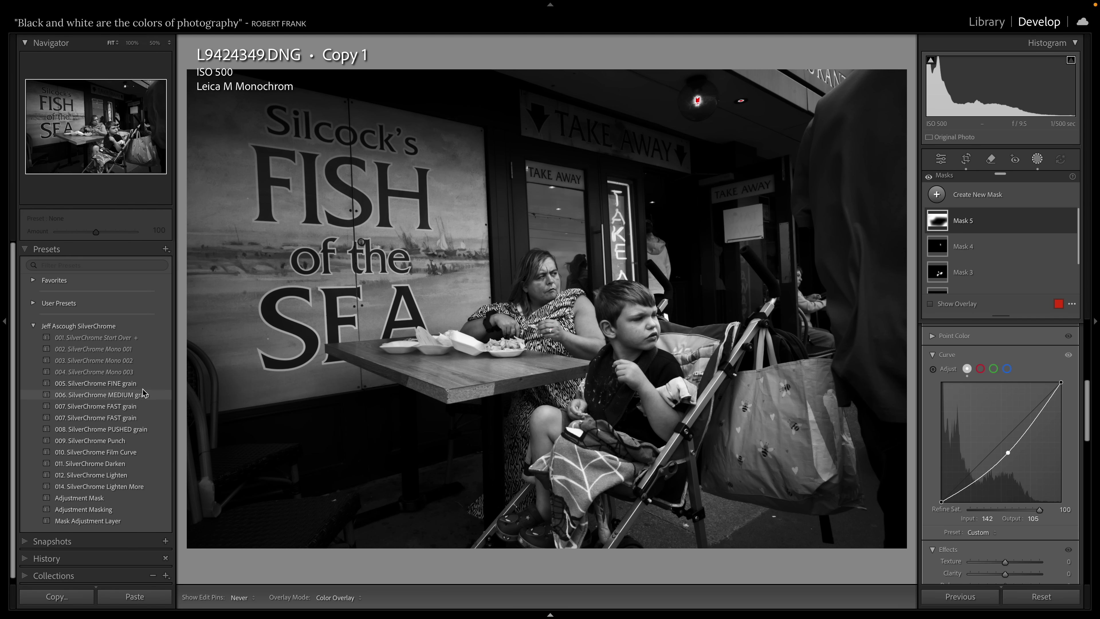
- At 100% zoom, apply the 007. SilverChrome FAST grain preset and reduce its Amount to 50
left_click(132, 42)
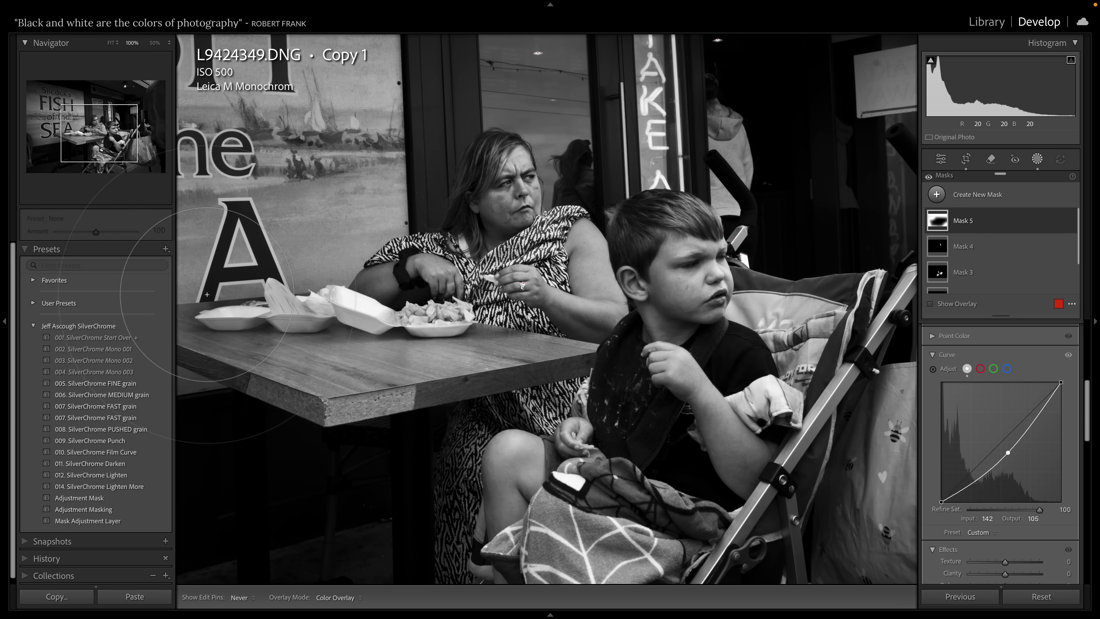
left_click(104, 396)
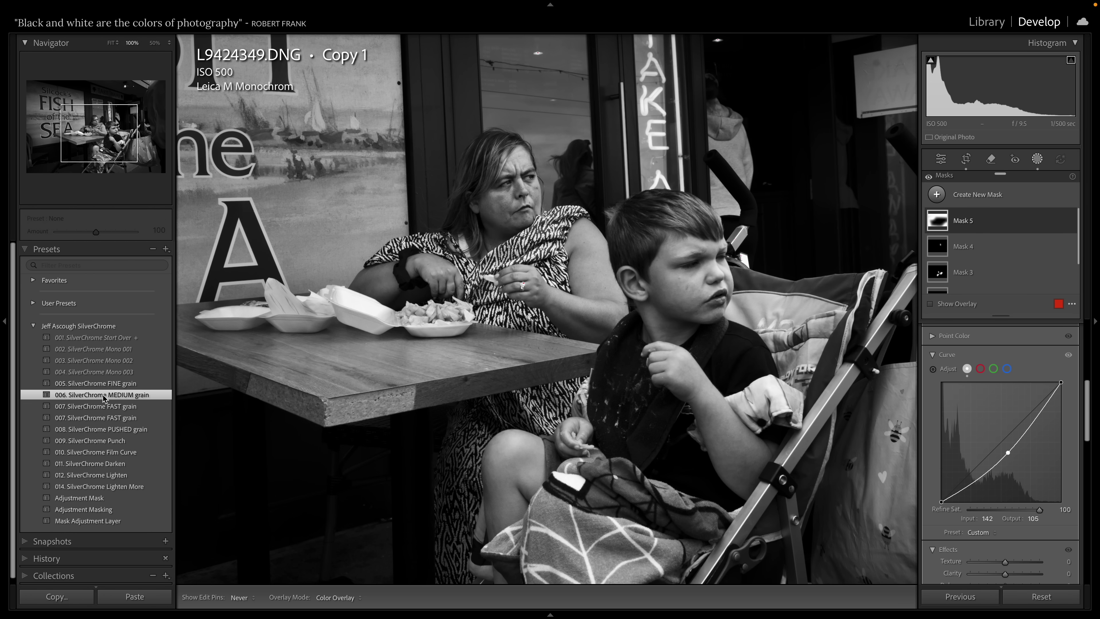
left_click(102, 419)
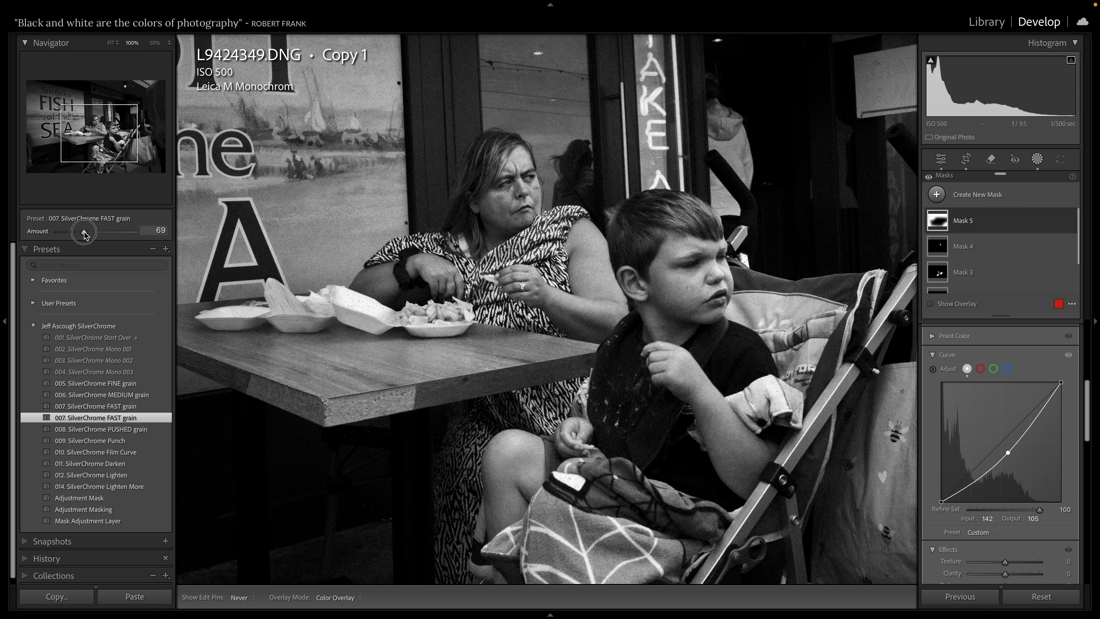
left_click_drag(96, 232, 77, 233)
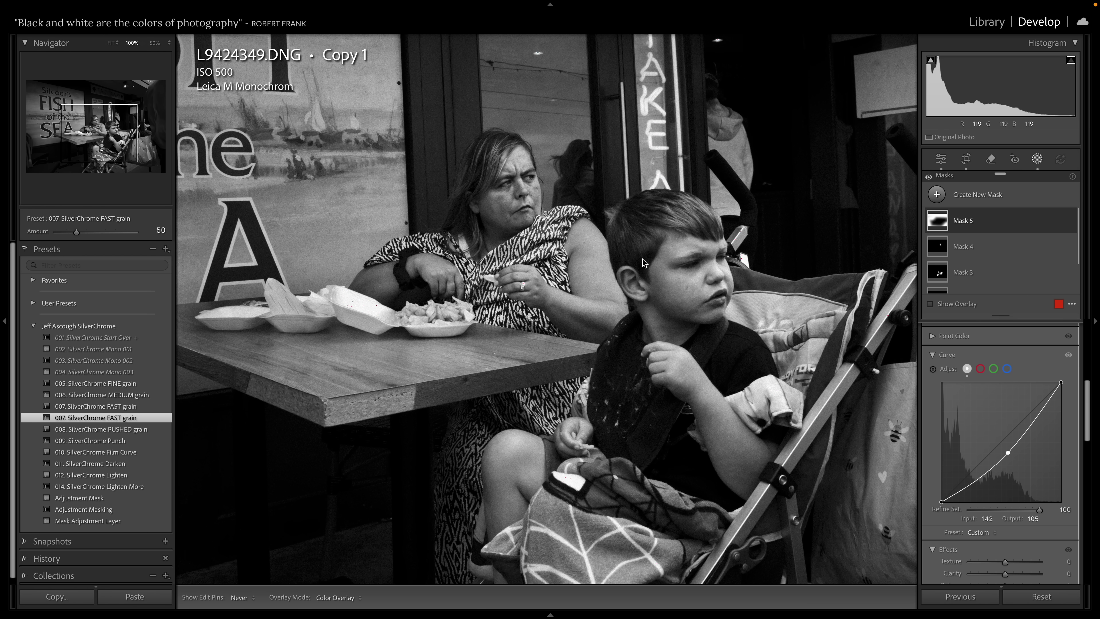
left_click(110, 44)
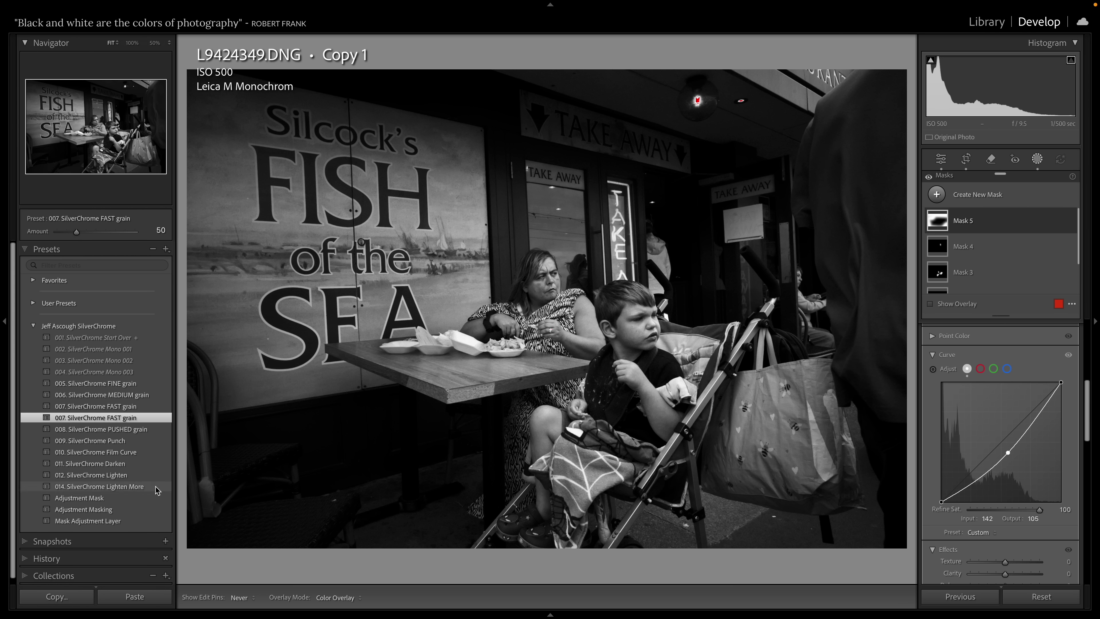
- Apply the Adjustment Mask preset as whole-photo Mask 9 and add highlight and slightly lifted shadow curve points
left_click(79, 498)
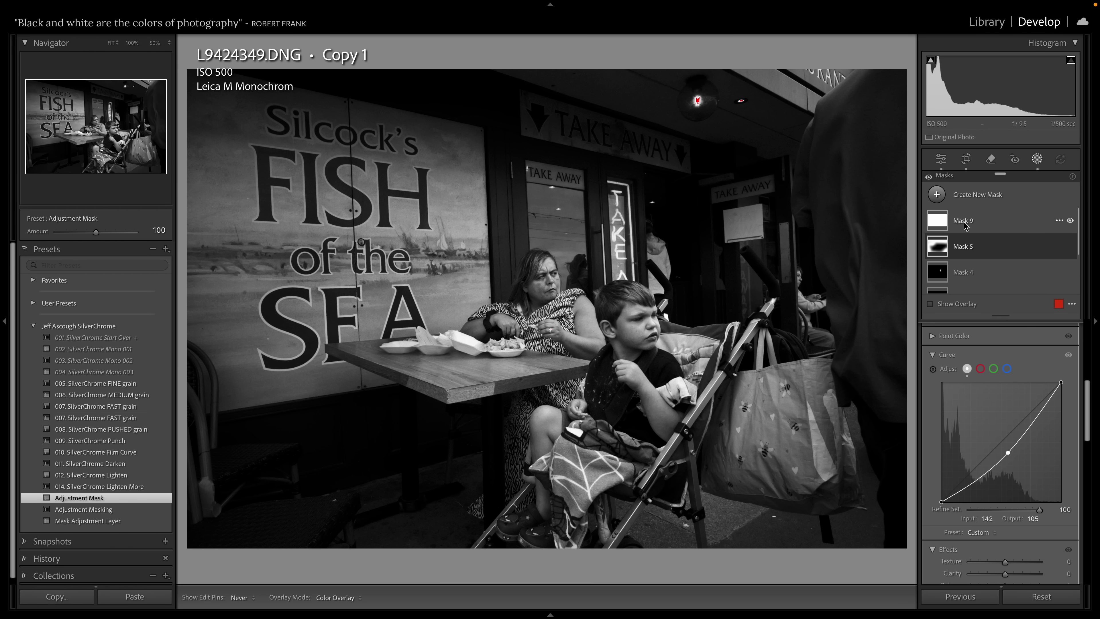
left_click(955, 226)
left_click(960, 303)
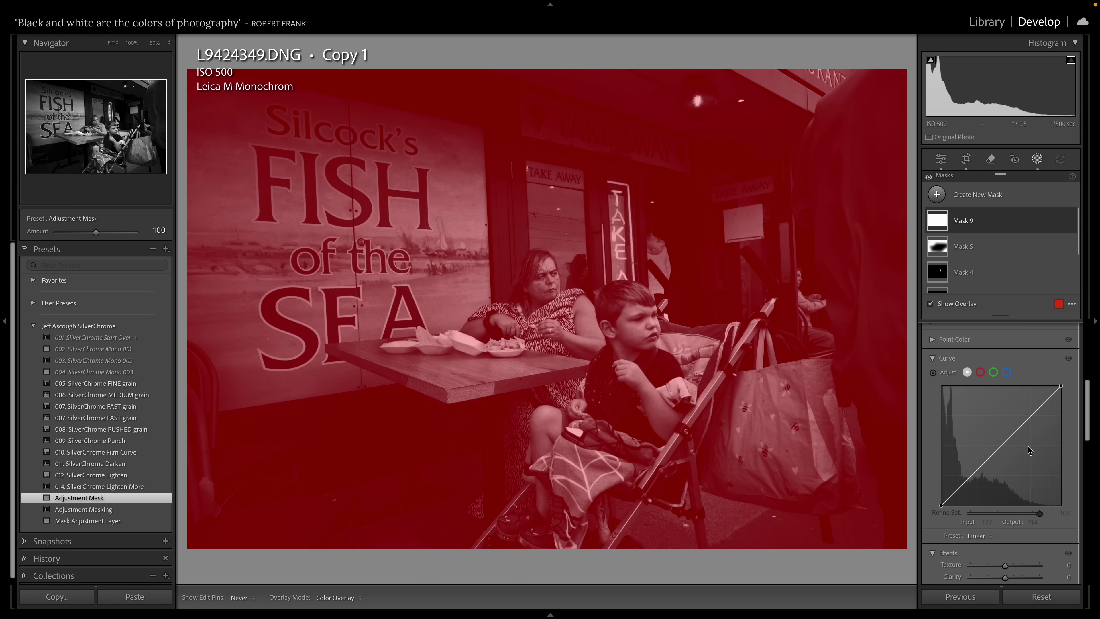
key("o")
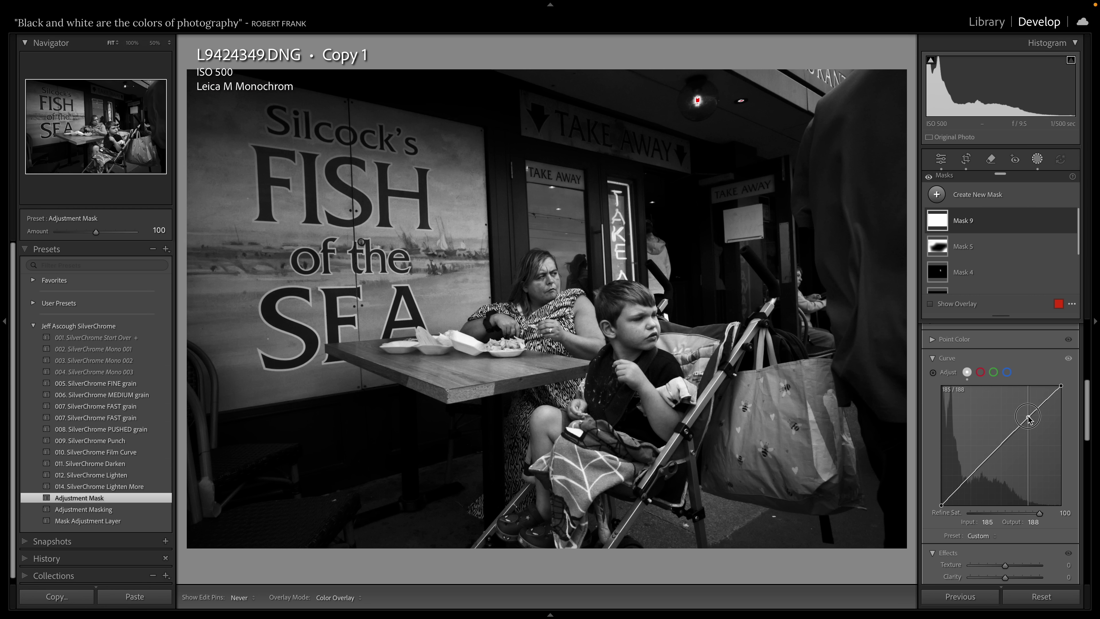
left_click(1028, 417)
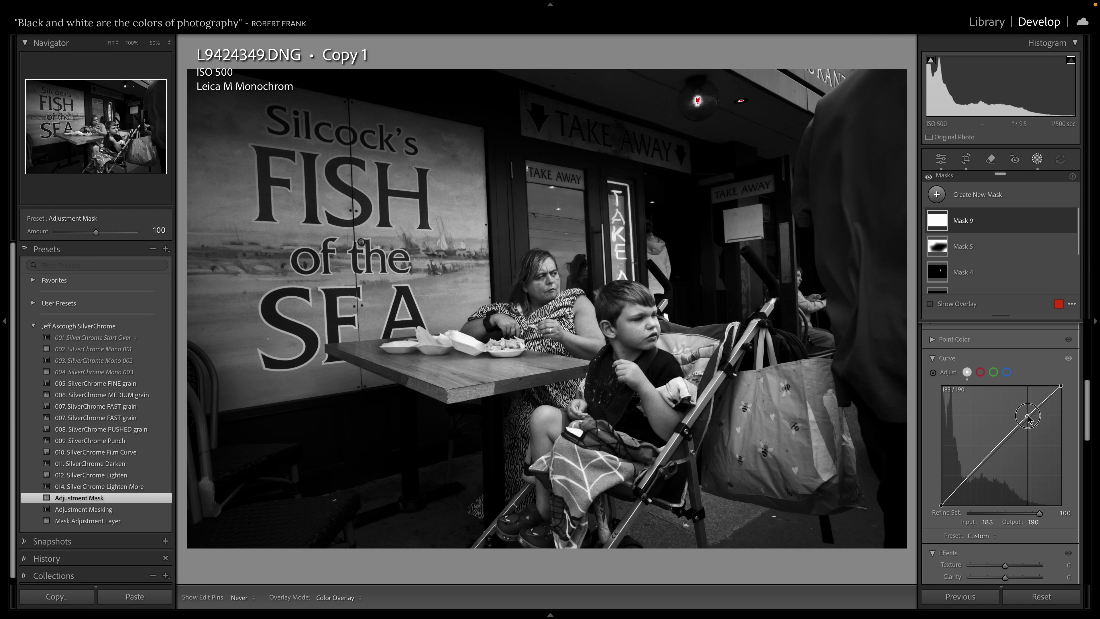
left_click(974, 472)
left_click_drag(973, 471, 972, 469)
- Brush a mask over the woman and nudge its midtone curve point up to 127/137
key("k")
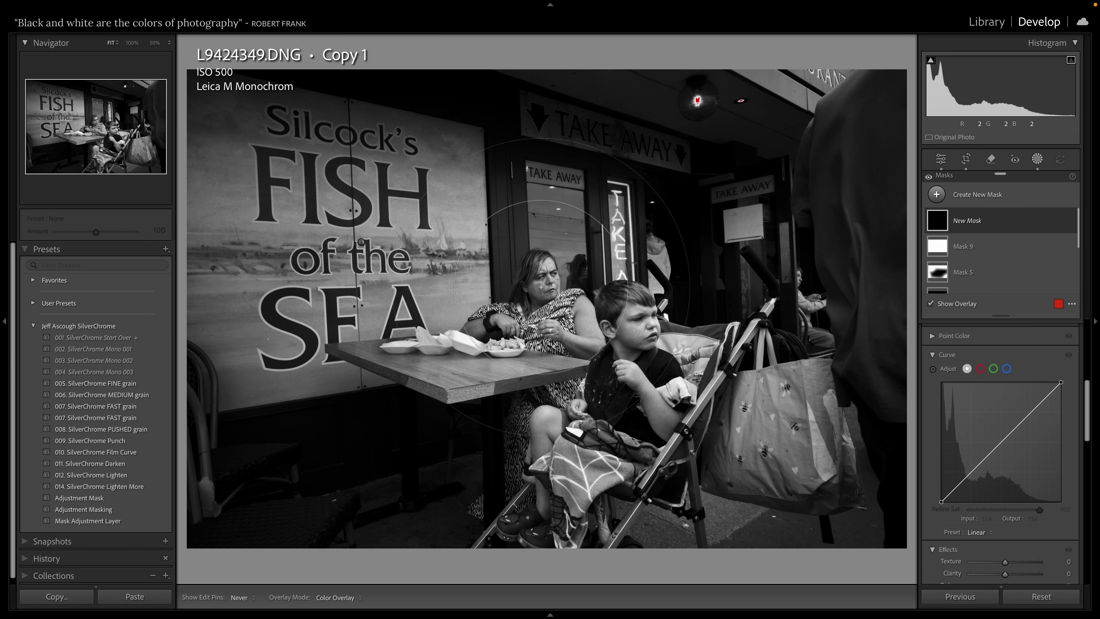
left_click(520, 277)
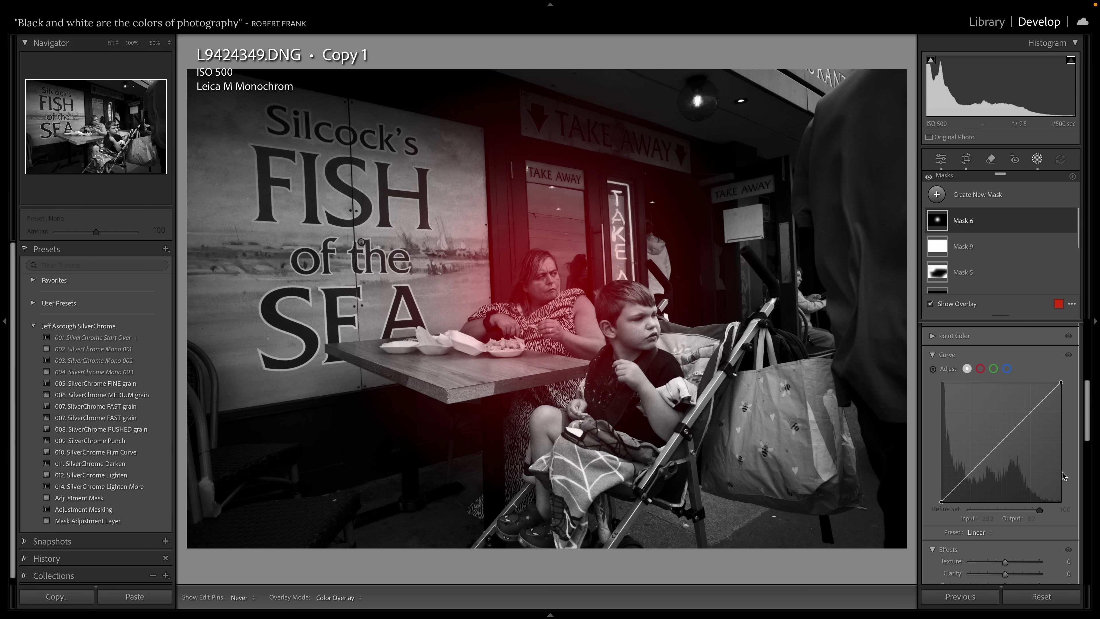
key("o")
left_click(1001, 439)
left_click_drag(1002, 440, 1000, 437)
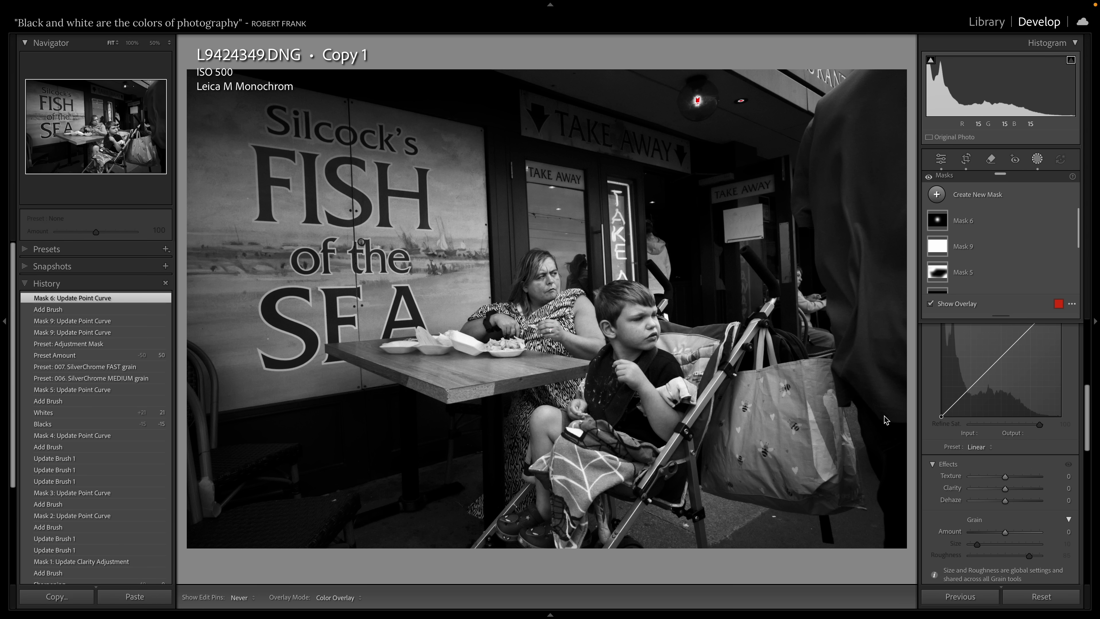
- Draw a radial gradient around the woman and boy and pull its midtone curve down to about 138/106
key("shift+m")
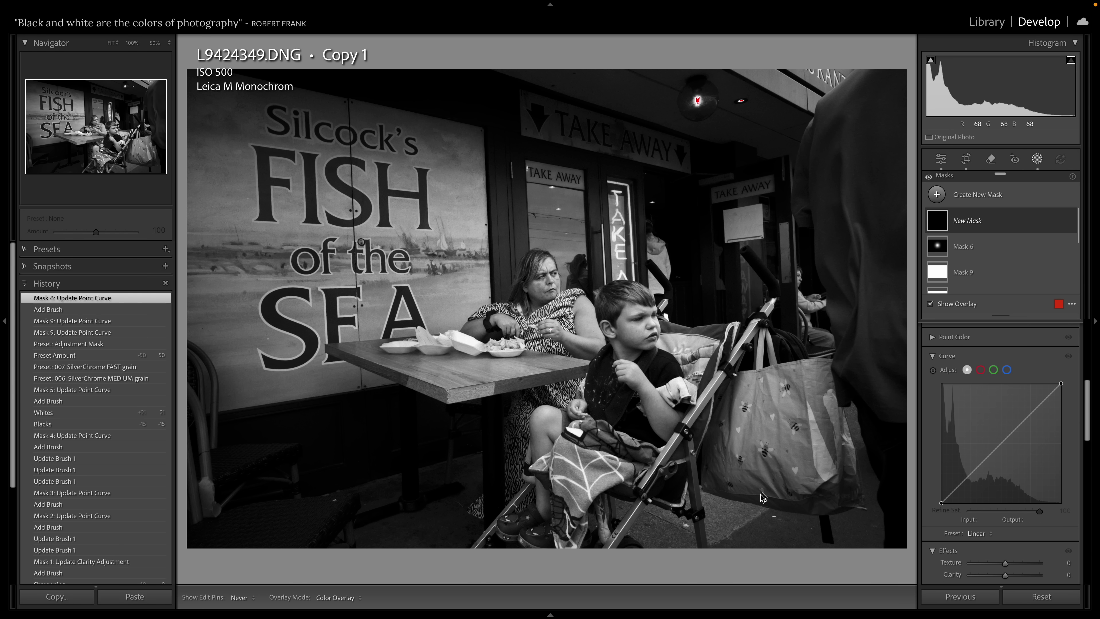
left_click(851, 412)
mouse_move(849, 412)
left_mouse_down()
mouse_move(841, 156)
mouse_move(771, 104)
mouse_move(192, 130)
mouse_move(243, 511)
mouse_move(390, 572)
mouse_move(520, 596)
mouse_move(853, 612)
left_mouse_up()
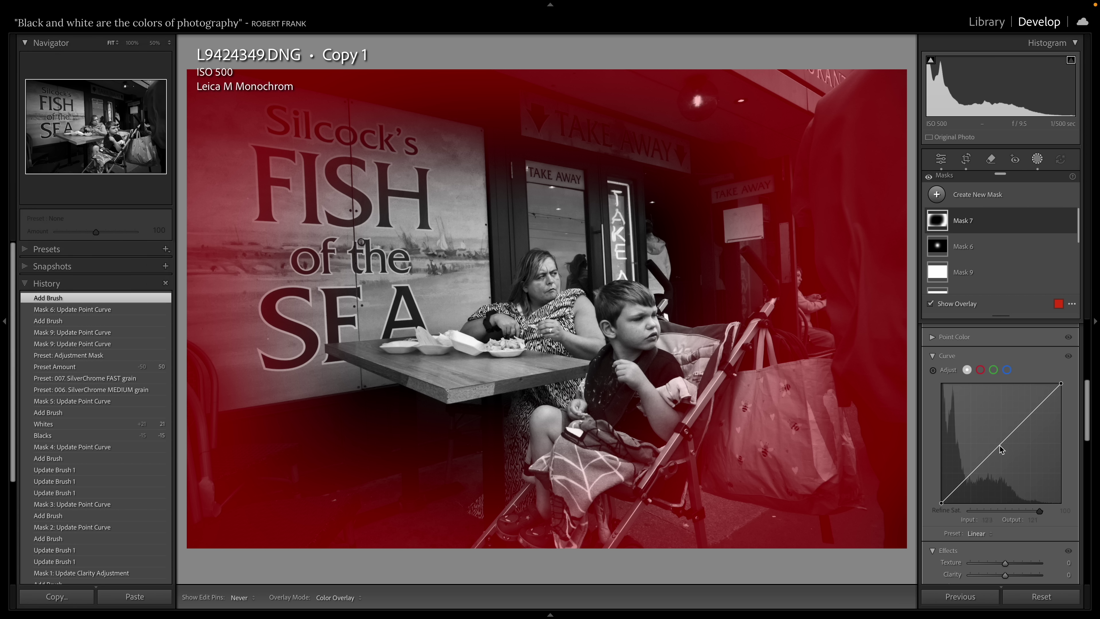
left_click(1002, 444)
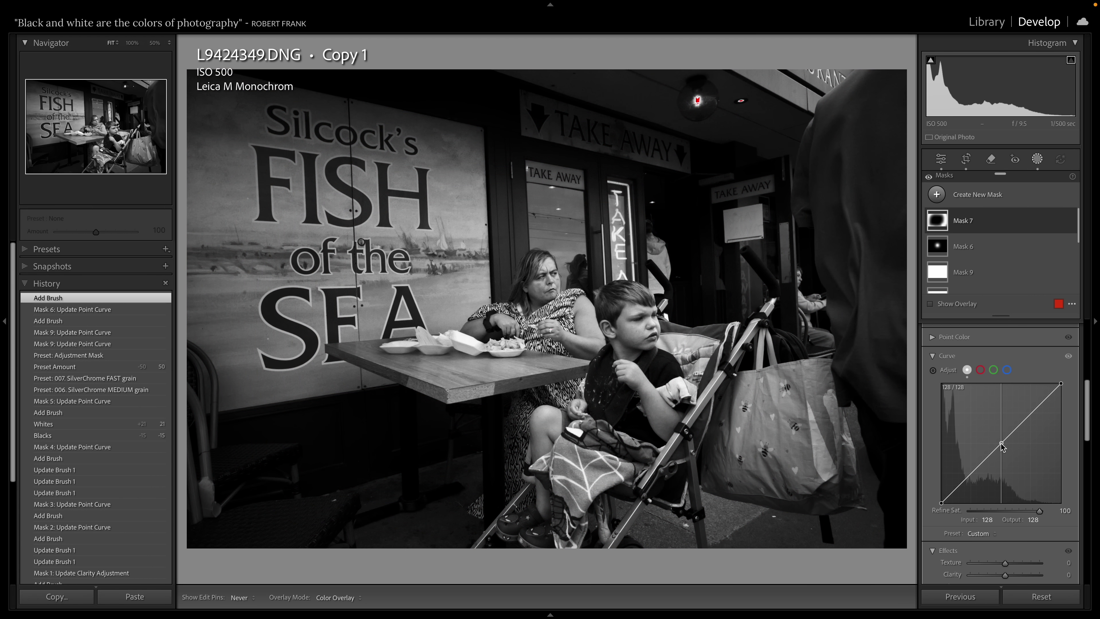
left_click_drag(1002, 444, 1002, 445)
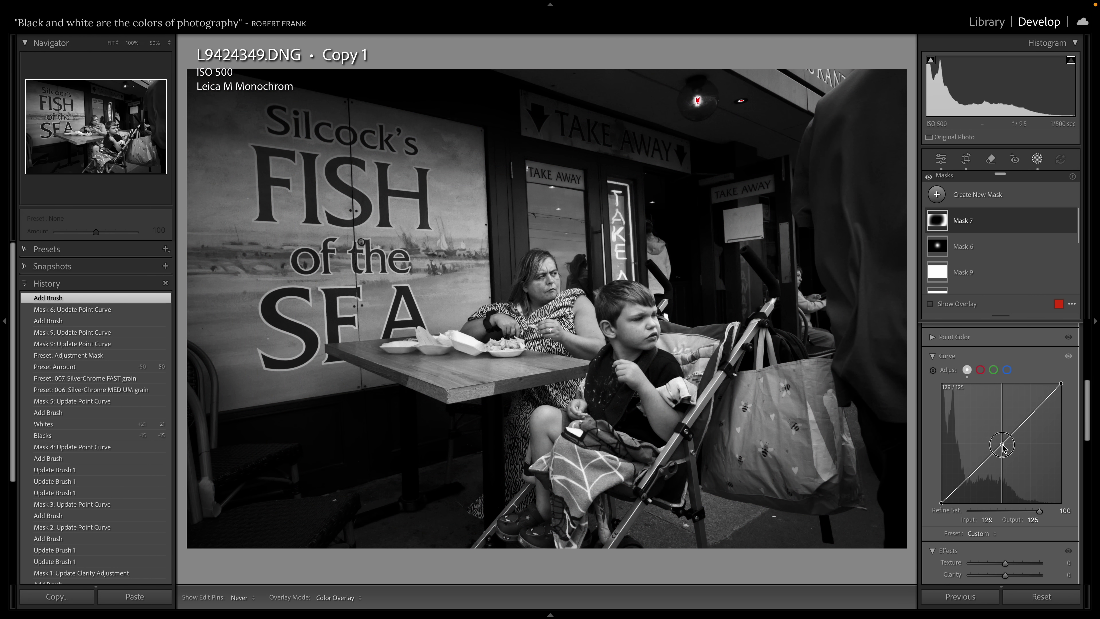
left_click_drag(1002, 445, 1007, 455)
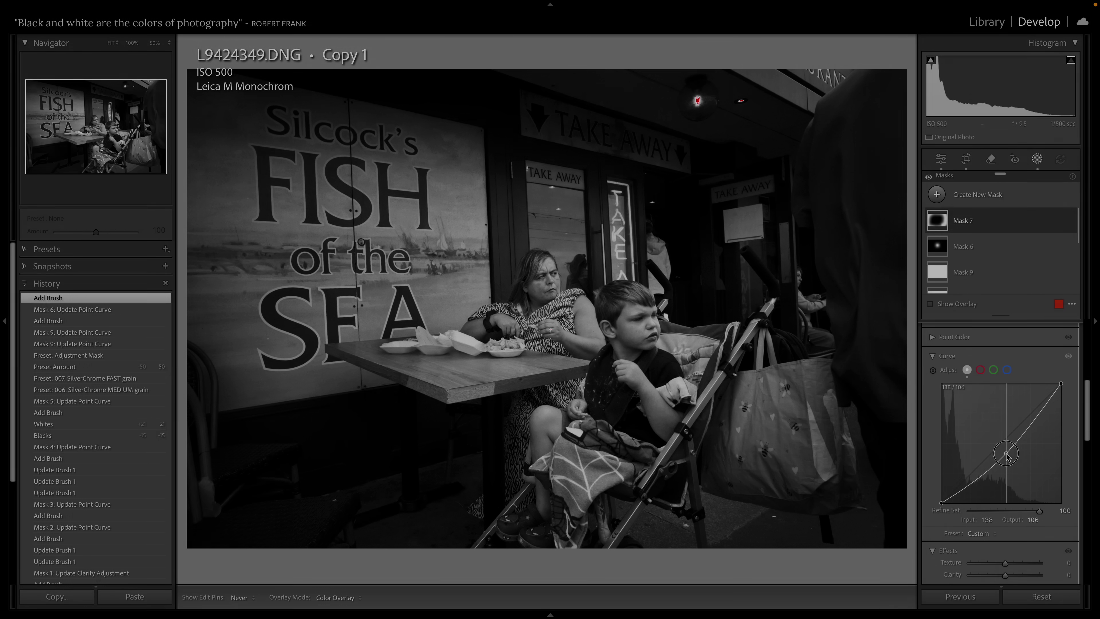